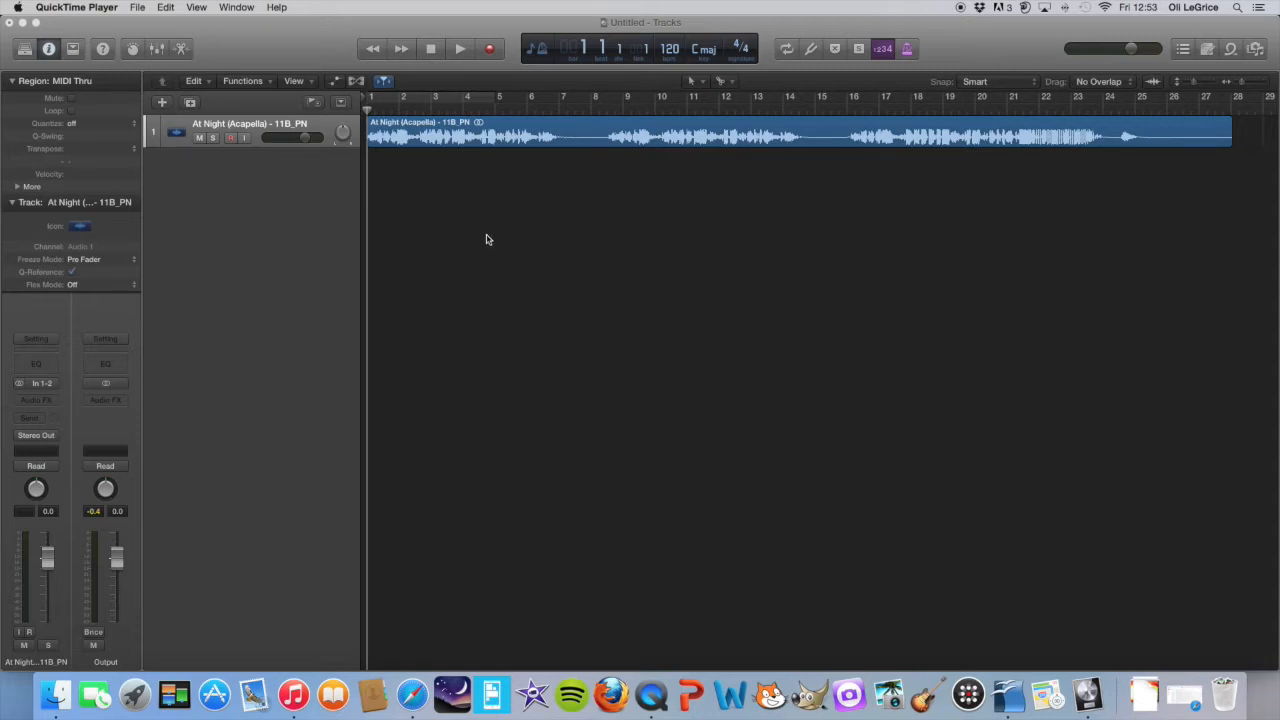
- Split the At Night (Acapella) audio region at bar 5
{"action": "left_click", "coordinate": [488, 239]}
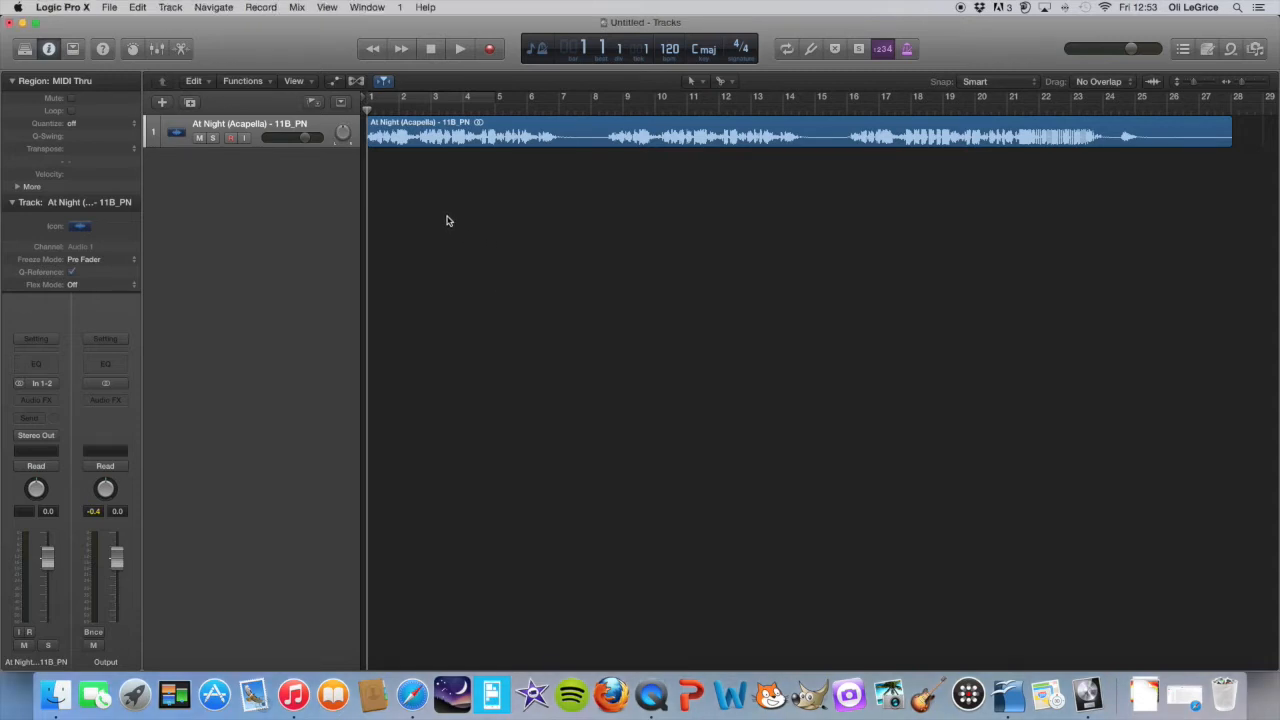
{"action": "left_click", "coordinate": [257, 128]}
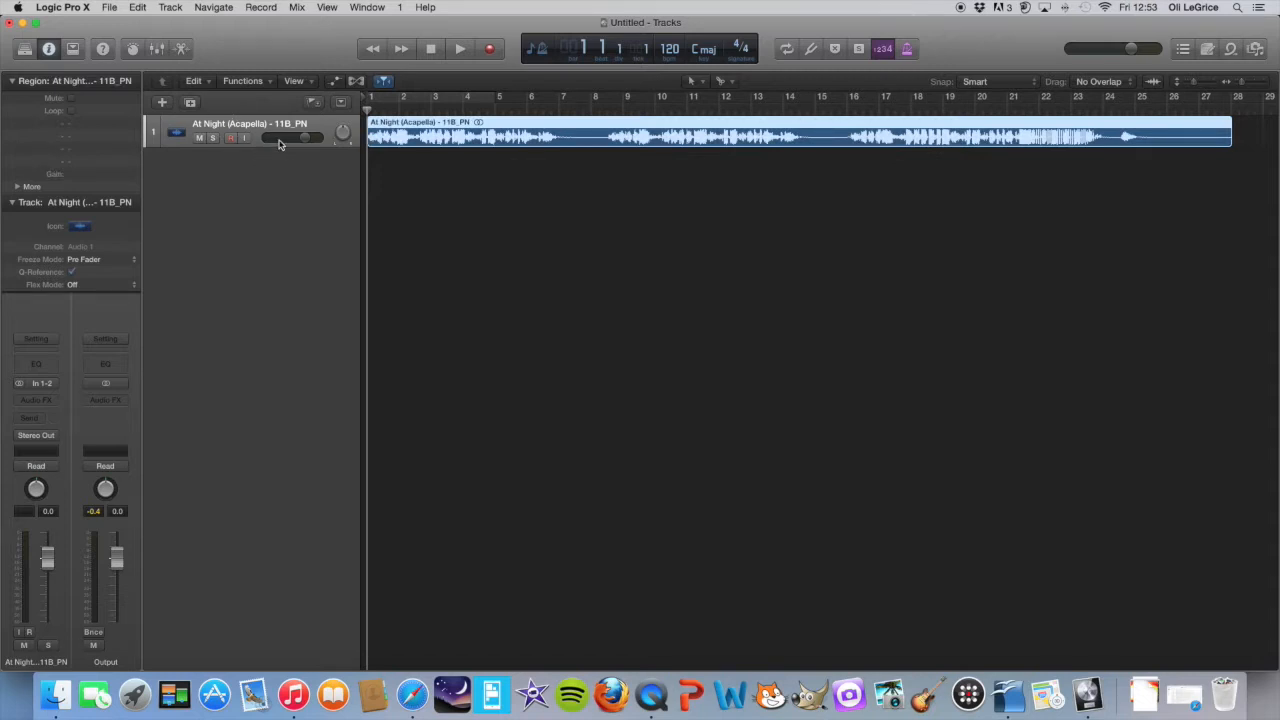
{"action": "left_click", "coordinate": [467, 199]}
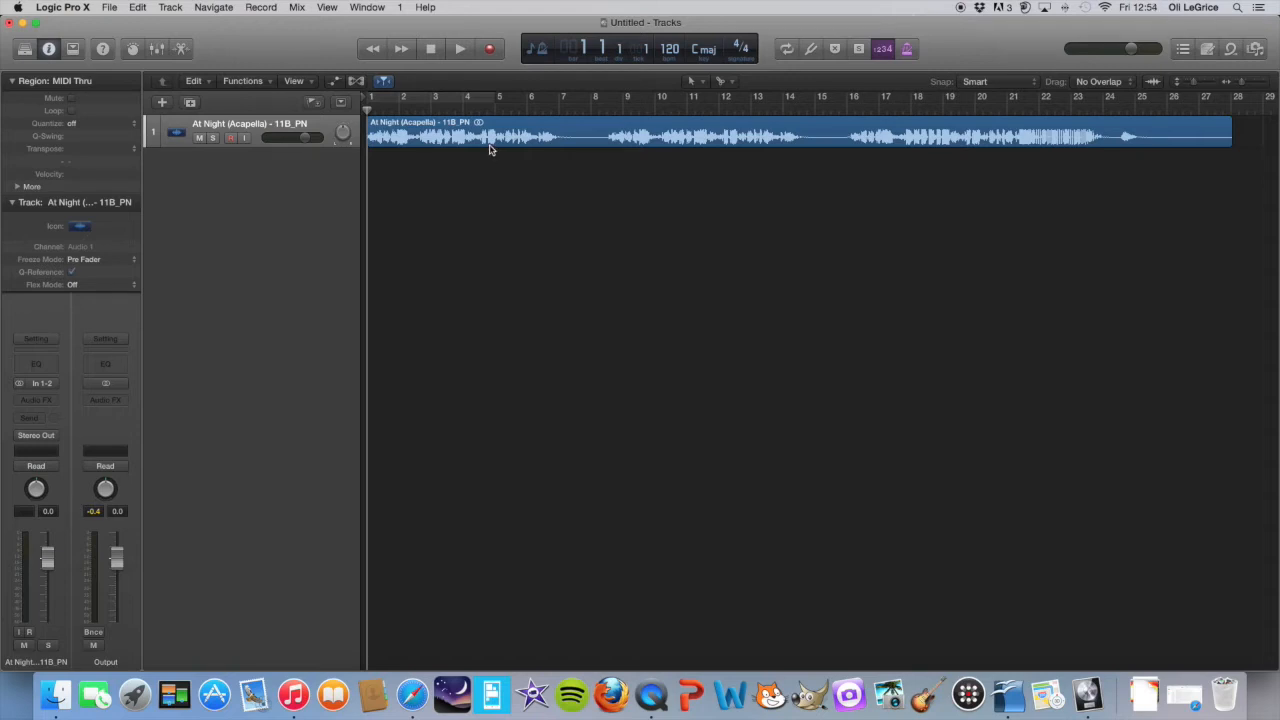
{"action": "left_click", "coordinate": [495, 113]}
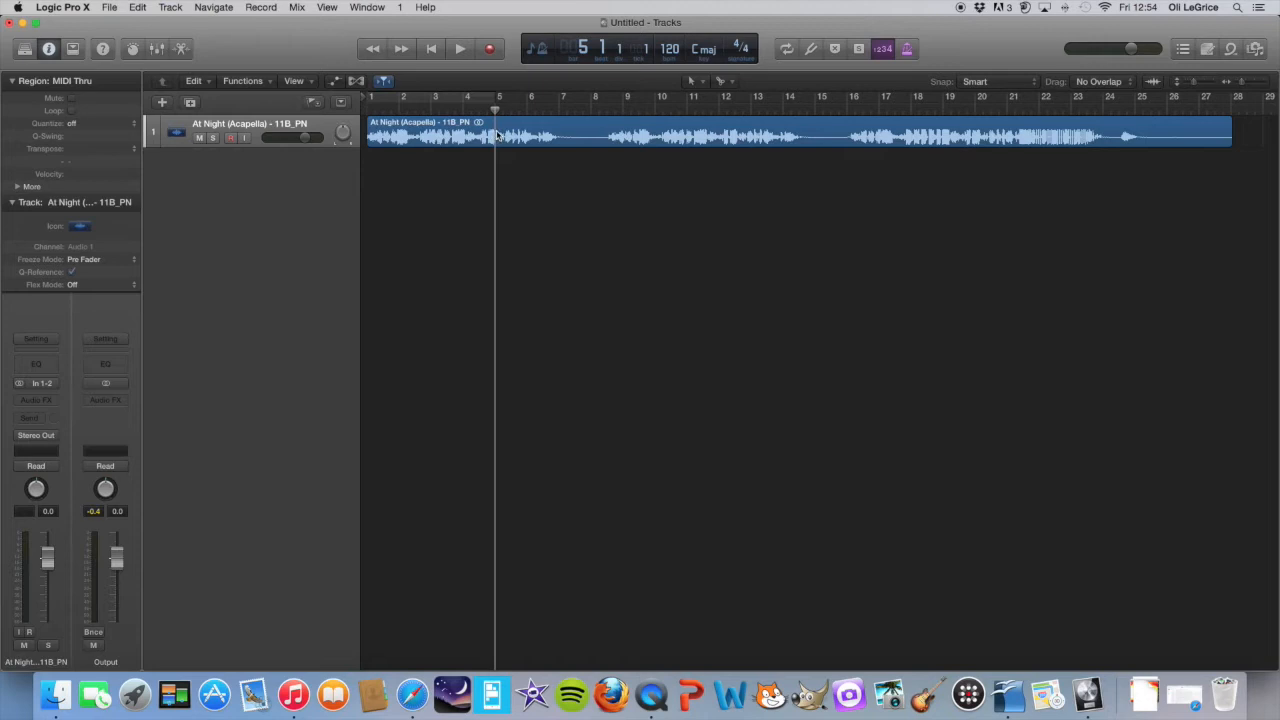
{"action": "left_click", "coordinate": [497, 137], "text": "super"}
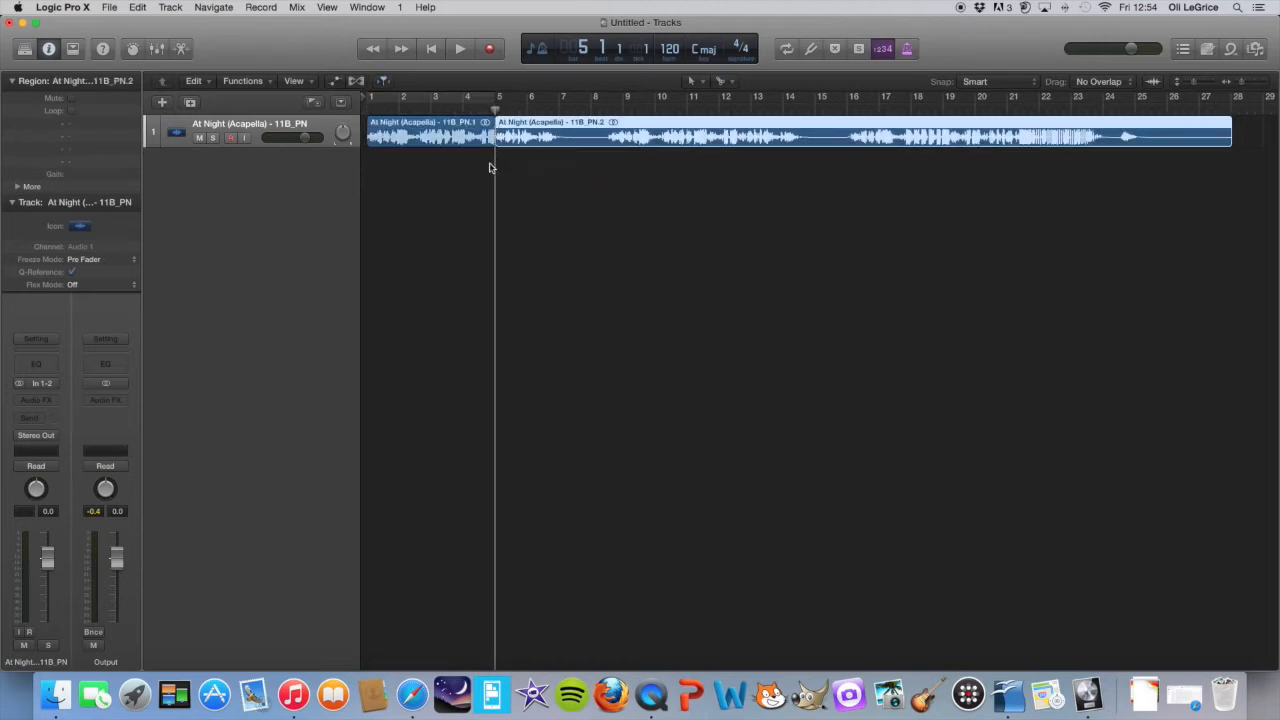
{"action": "left_click", "coordinate": [492, 163]}
- Convert the four-bar first region to a new sampler track, creating zones from transient markers with the trigger note range starting at C-2
{"action": "left_click", "coordinate": [426, 135]}
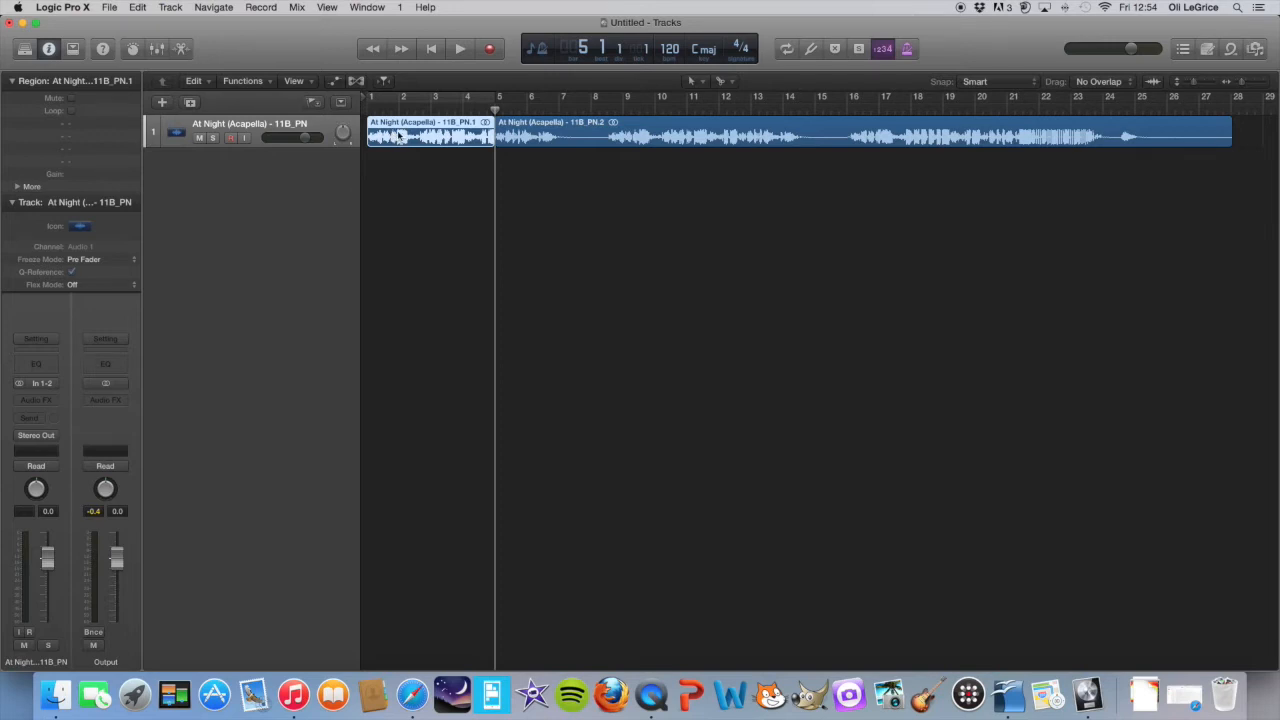
{"action": "right_click", "coordinate": [402, 135]}
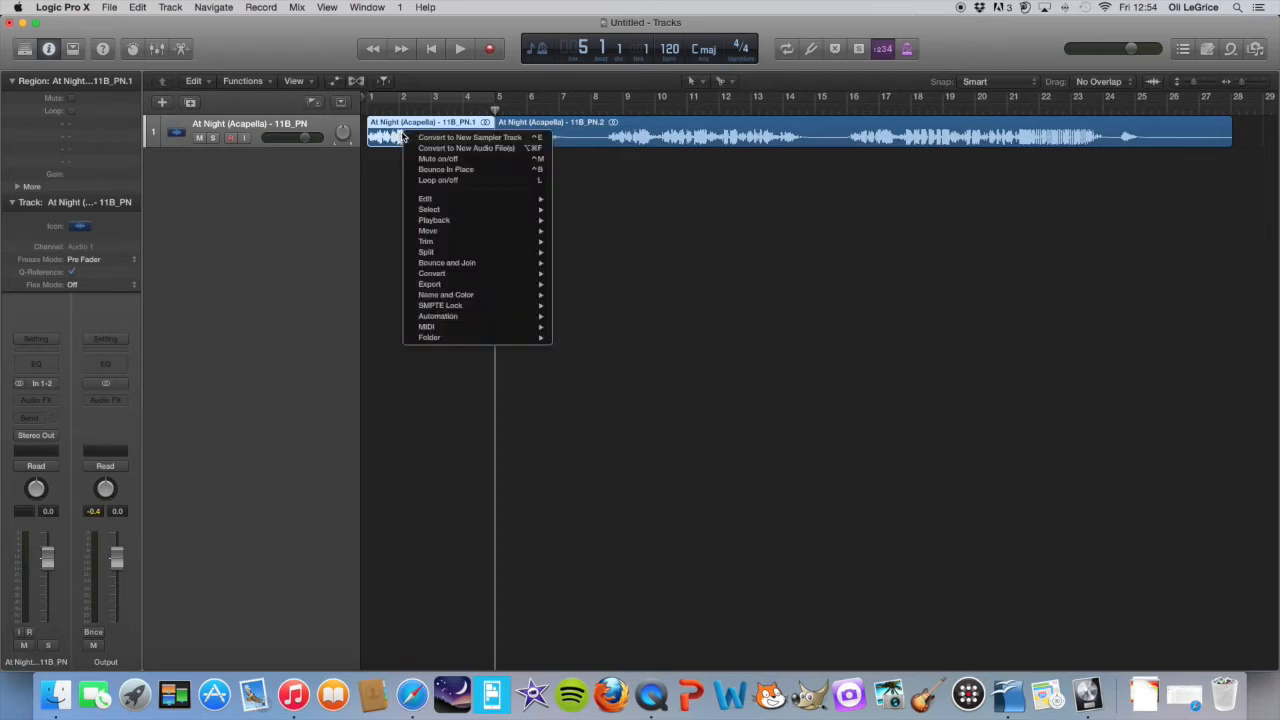
{"action": "left_click", "coordinate": [480, 138]}
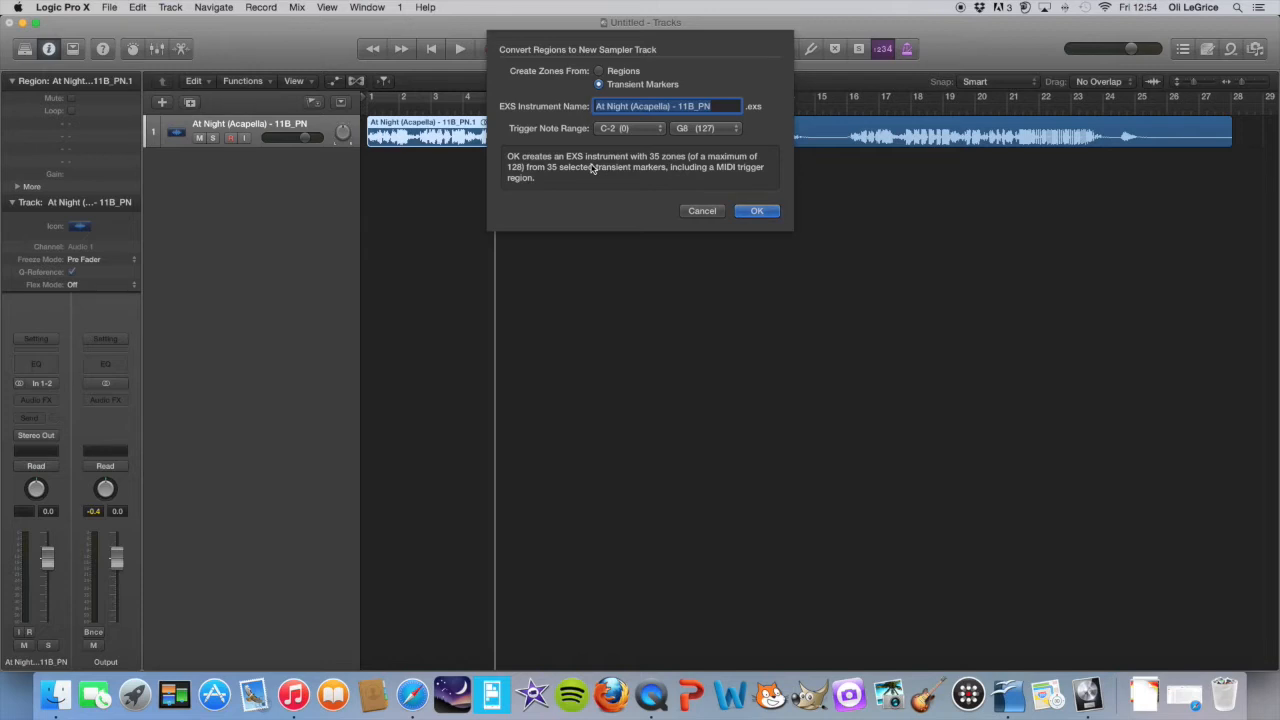
{"action": "left_click", "coordinate": [599, 72]}
{"action": "left_click", "coordinate": [600, 85]}
{"action": "left_click", "coordinate": [599, 71]}
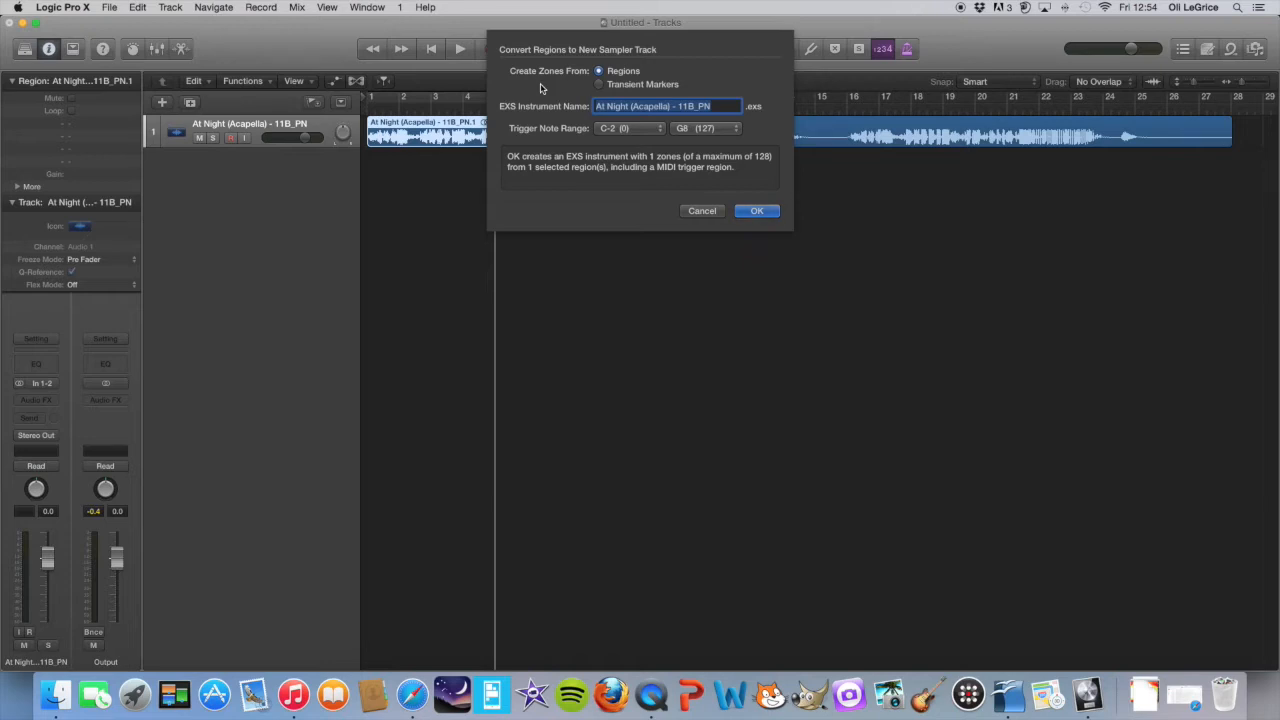
{"action": "left_click", "coordinate": [599, 85]}
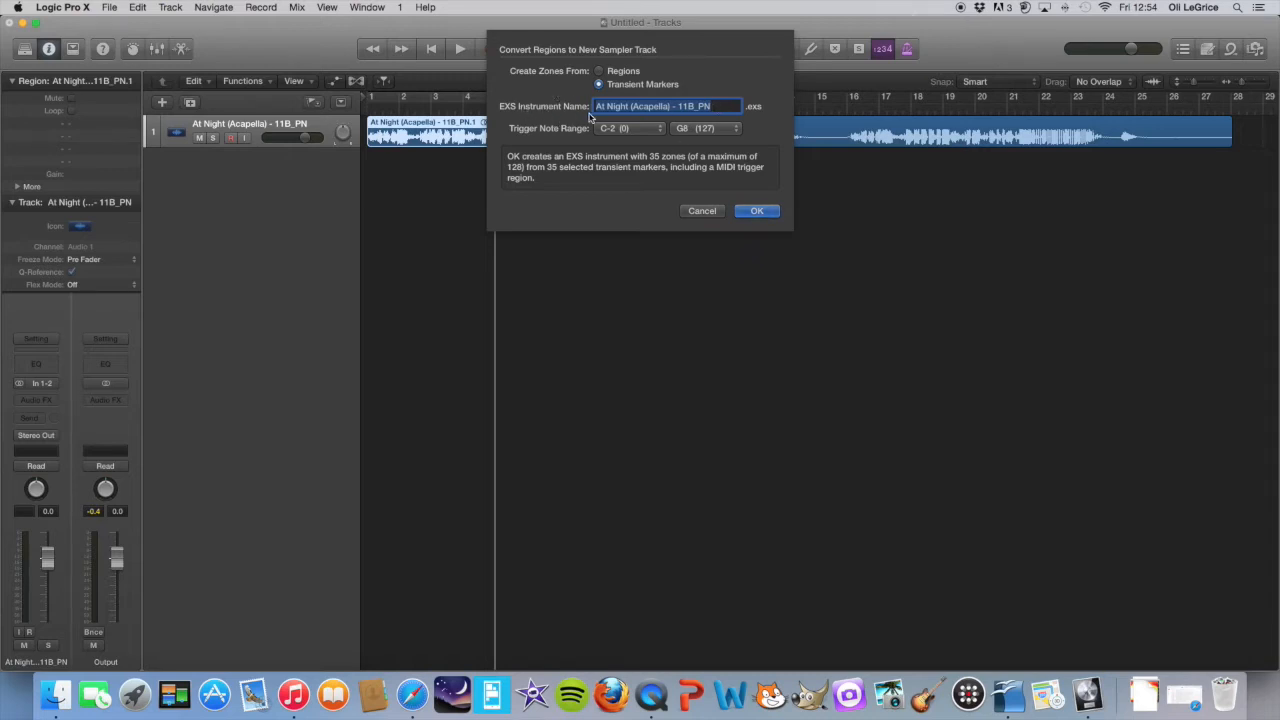
{"action": "left_click", "coordinate": [659, 129]}
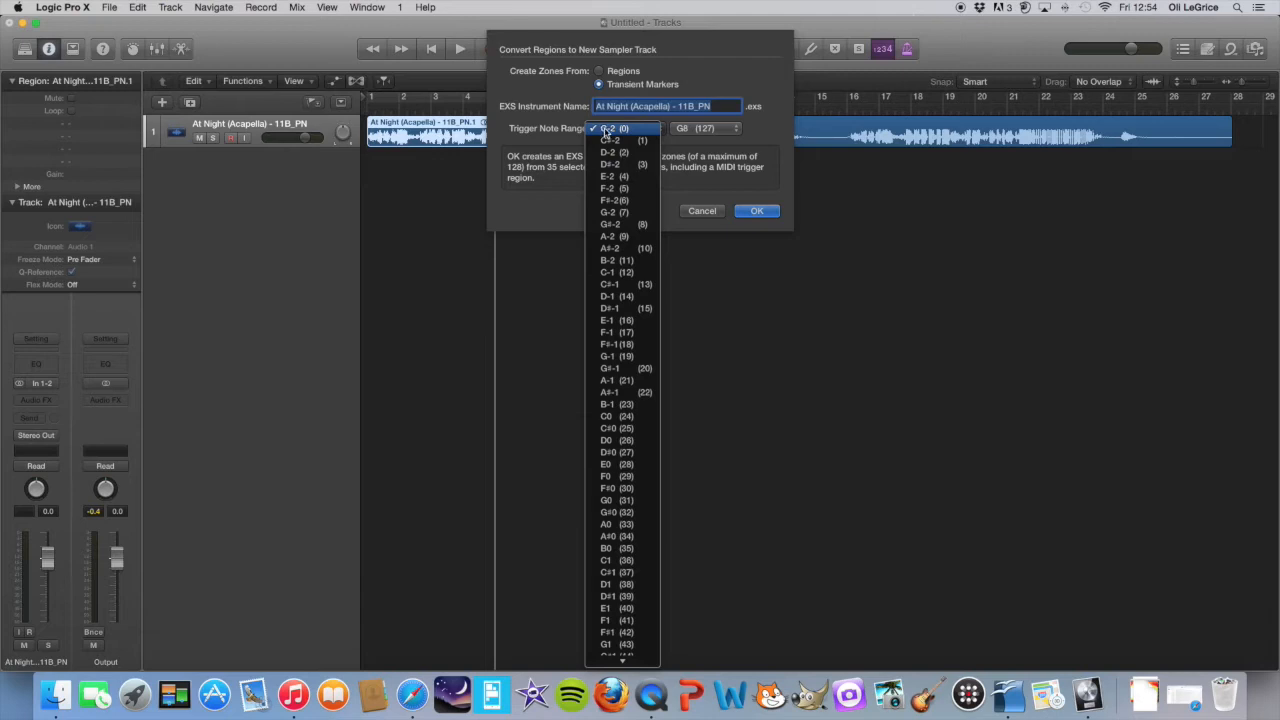
{"action": "left_click", "coordinate": [607, 130]}
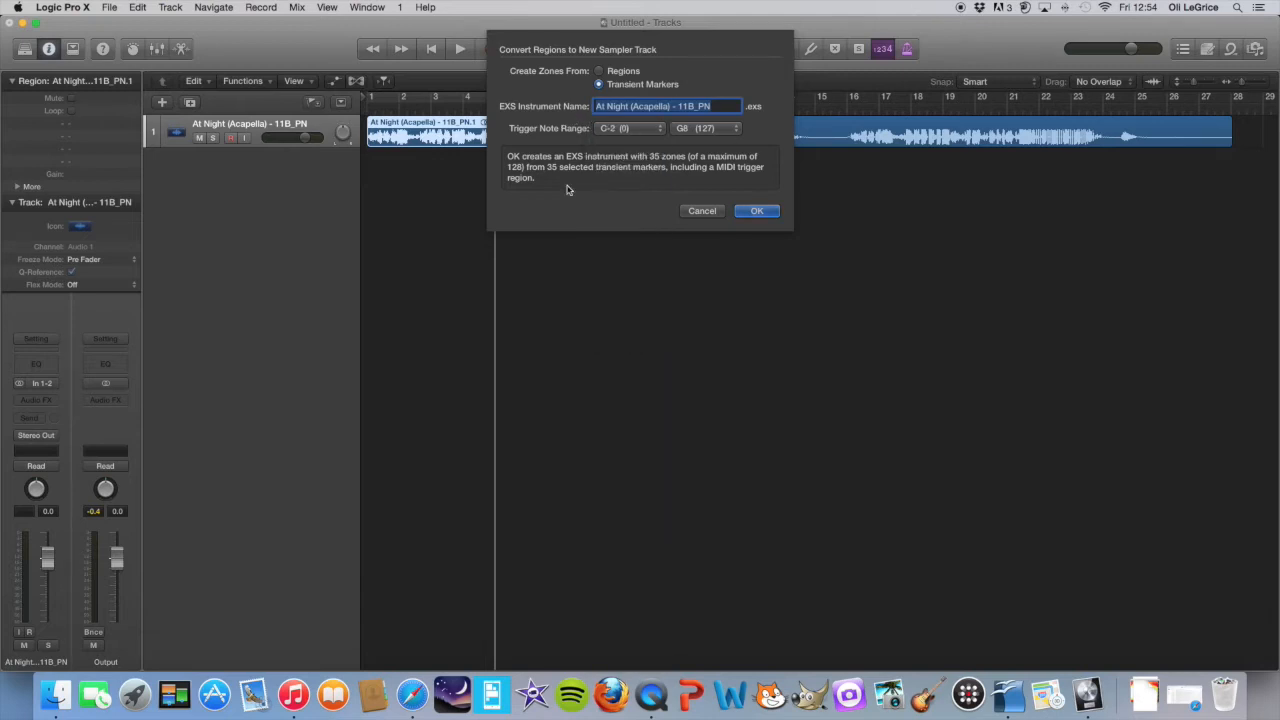
{"action": "left_click", "coordinate": [758, 211]}
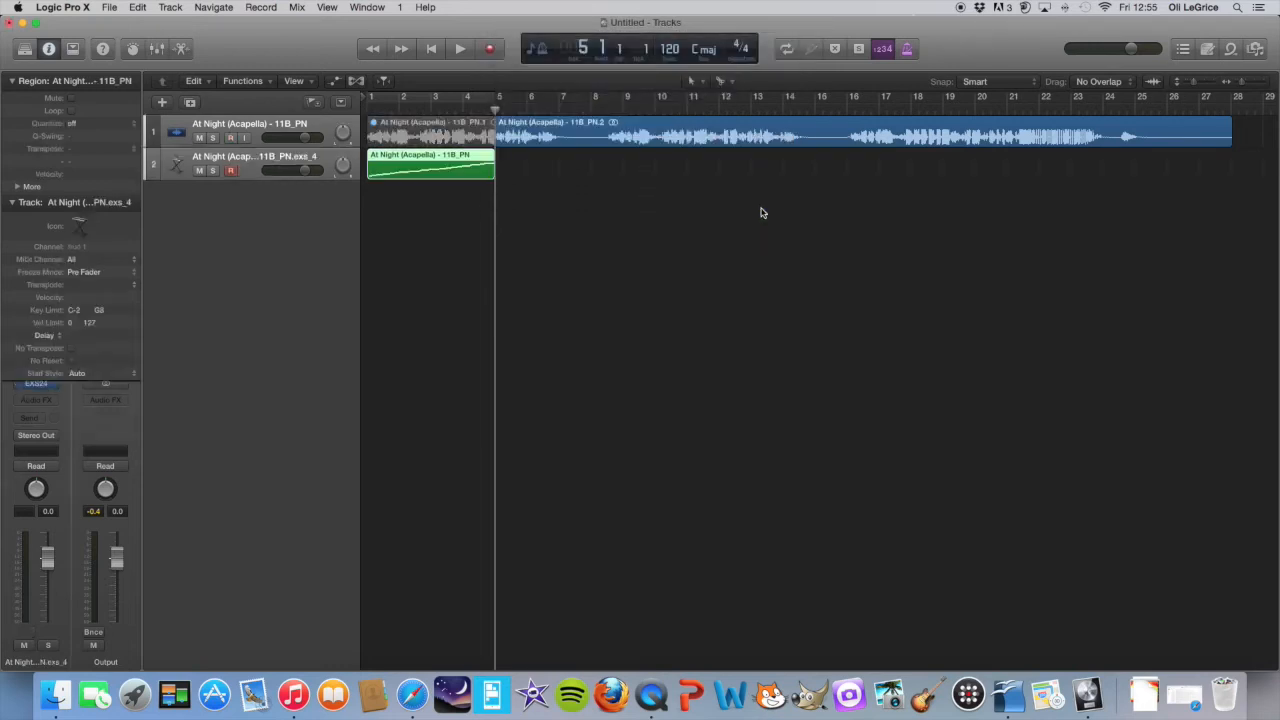
- Show Musical Typing for the new sampler track and place its window clear of the regions
{"action": "left_click", "coordinate": [218, 157]}
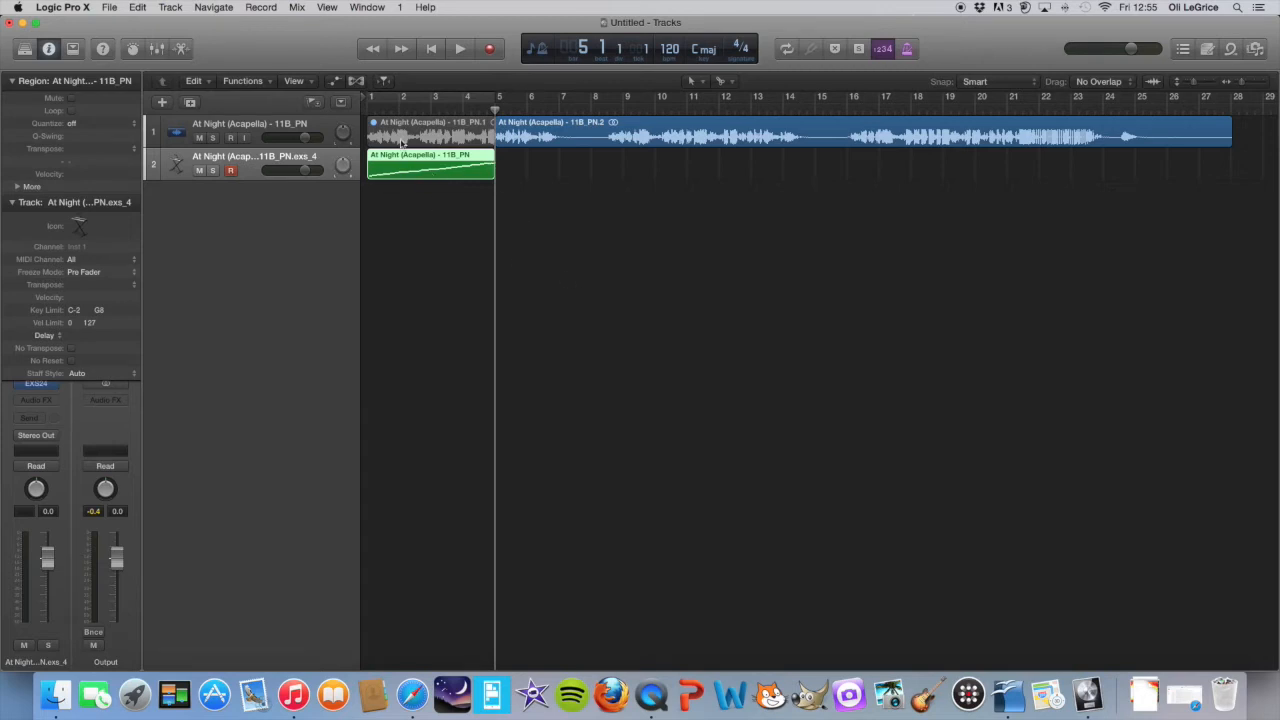
{"action": "left_click", "coordinate": [367, 8]}
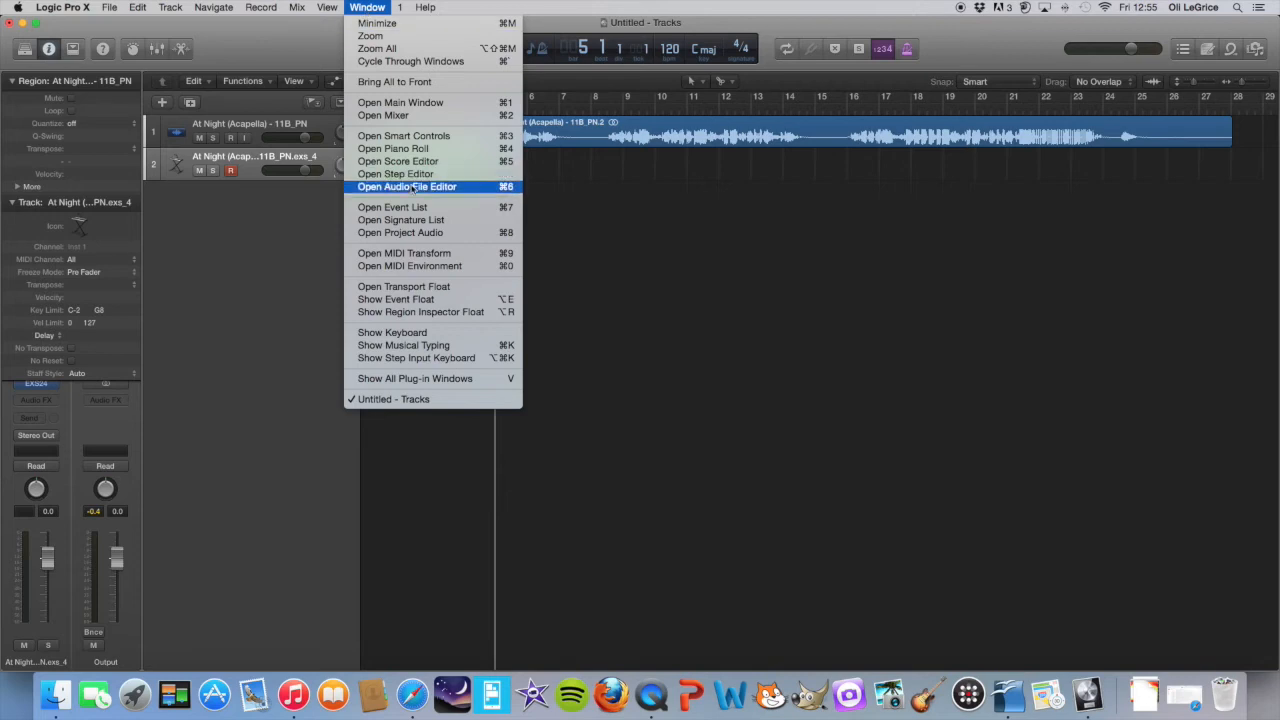
{"action": "left_click", "coordinate": [434, 346]}
{"action": "left_click_drag", "start_coordinate": [390, 418], "coordinate": [730, 218]}
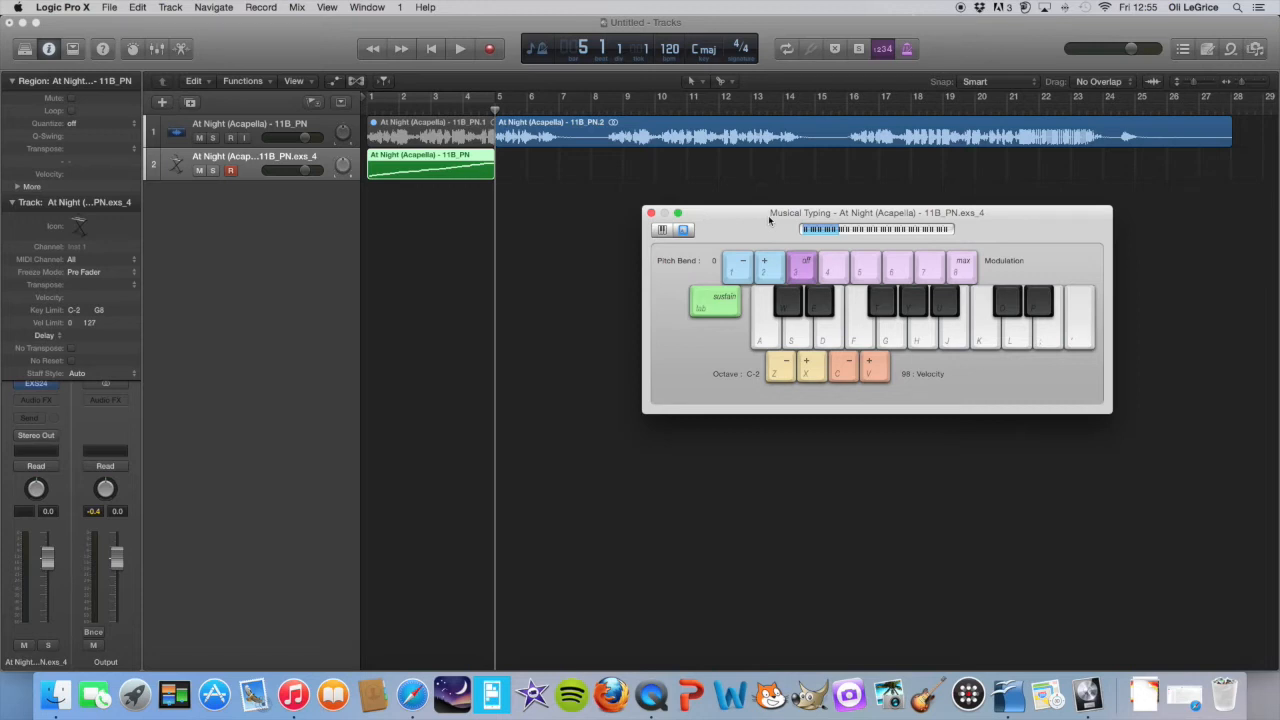
{"action": "mouse_move", "coordinate": [730, 218]}
{"action": "left_mouse_down"}
{"action": "mouse_move", "coordinate": [757, 209]}
{"action": "mouse_move", "coordinate": [741, 206]}
{"action": "left_mouse_up"}
- Audition the sampler's D-2, E-2 and F-2 slices in a short repeating pattern with Musical Typing
{"action": "key", "text": "d"}
{"action": "key", "text": "f"}
{"action": "key", "text": "s"}
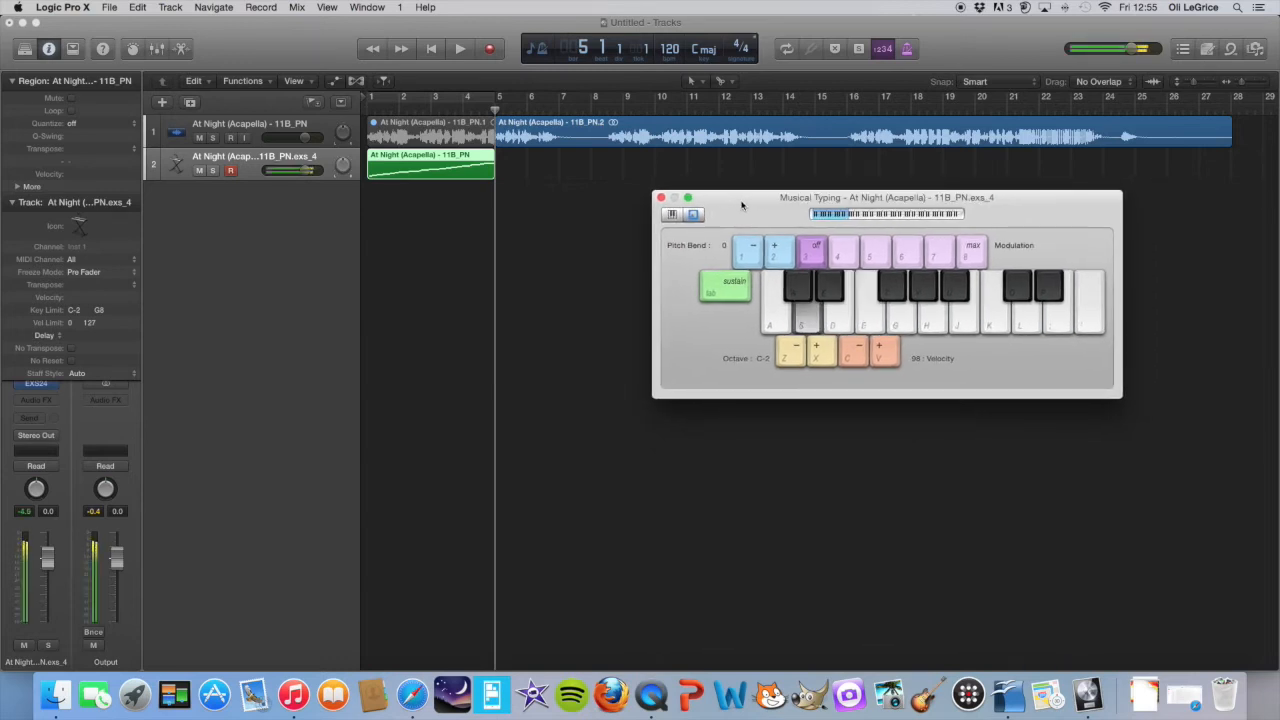
{"action": "key", "text": "d"}
{"action": "key", "text": "f"}
{"action": "key", "text": "f"}
{"action": "key", "text": "d"}
{"action": "key", "text": "s"}
{"action": "key", "text": "d"}
{"action": "key", "text": "f"}
{"action": "key", "text": "d"}
{"action": "key", "text": "s"}
{"action": "mouse_move", "coordinate": [741, 205]}
{"action": "left_mouse_down"}
{"action": "mouse_move", "coordinate": [755, 223]}
{"action": "mouse_move", "coordinate": [737, 229]}
{"action": "left_mouse_up"}
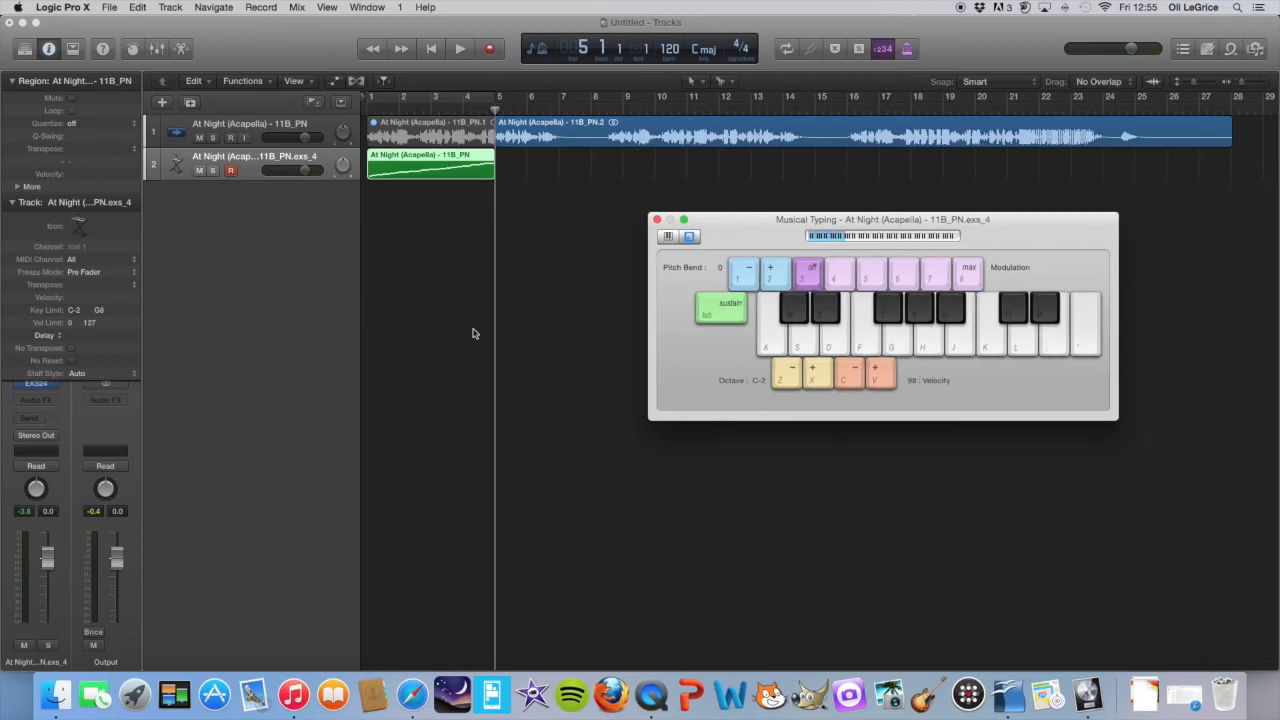
- Collapse the Region and Track inspectors and open the sampler track's EXS24 instrument beside the Musical Typing window
{"action": "left_click", "coordinate": [22, 203]}
{"action": "left_click", "coordinate": [12, 81]}
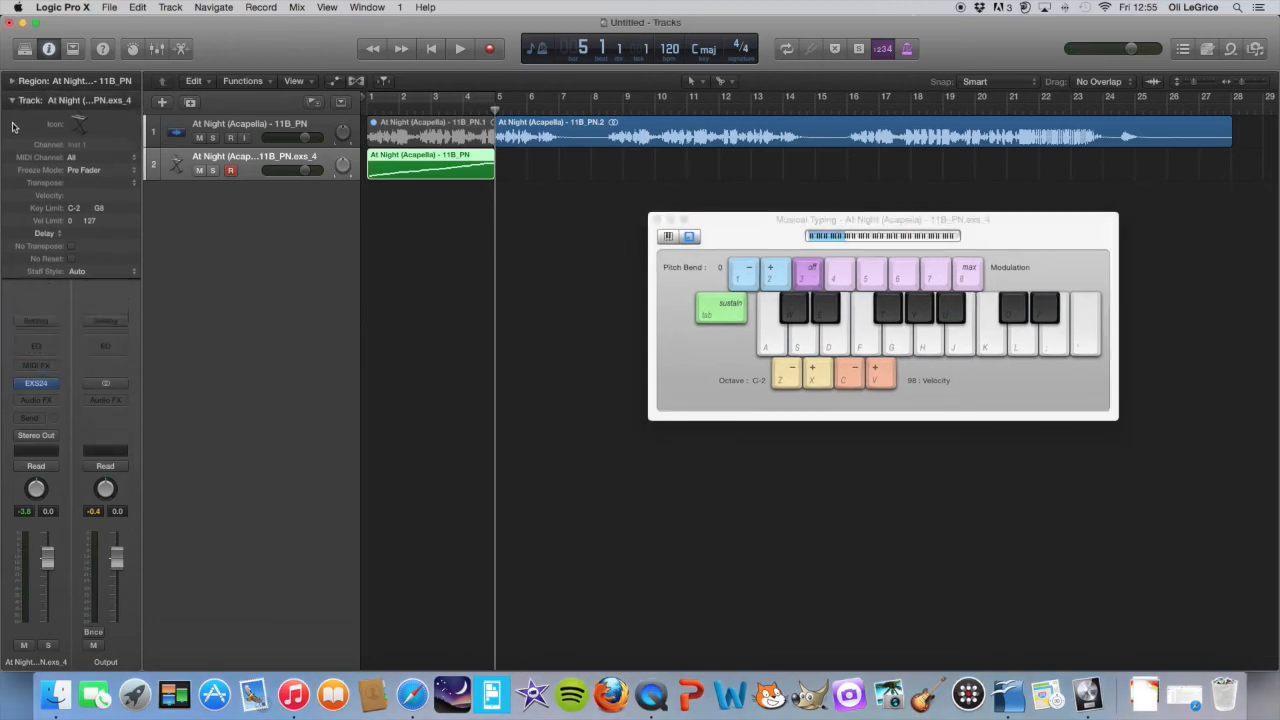
{"action": "left_click", "coordinate": [13, 101]}
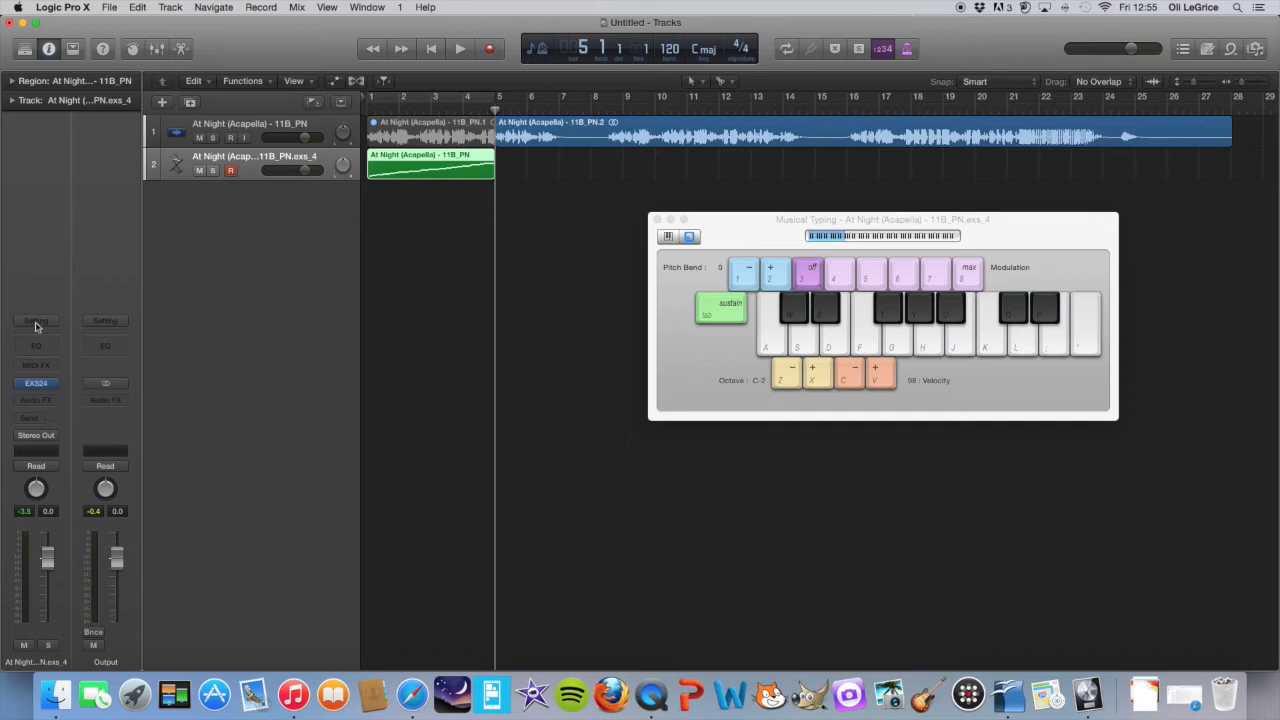
{"action": "left_click", "coordinate": [37, 385]}
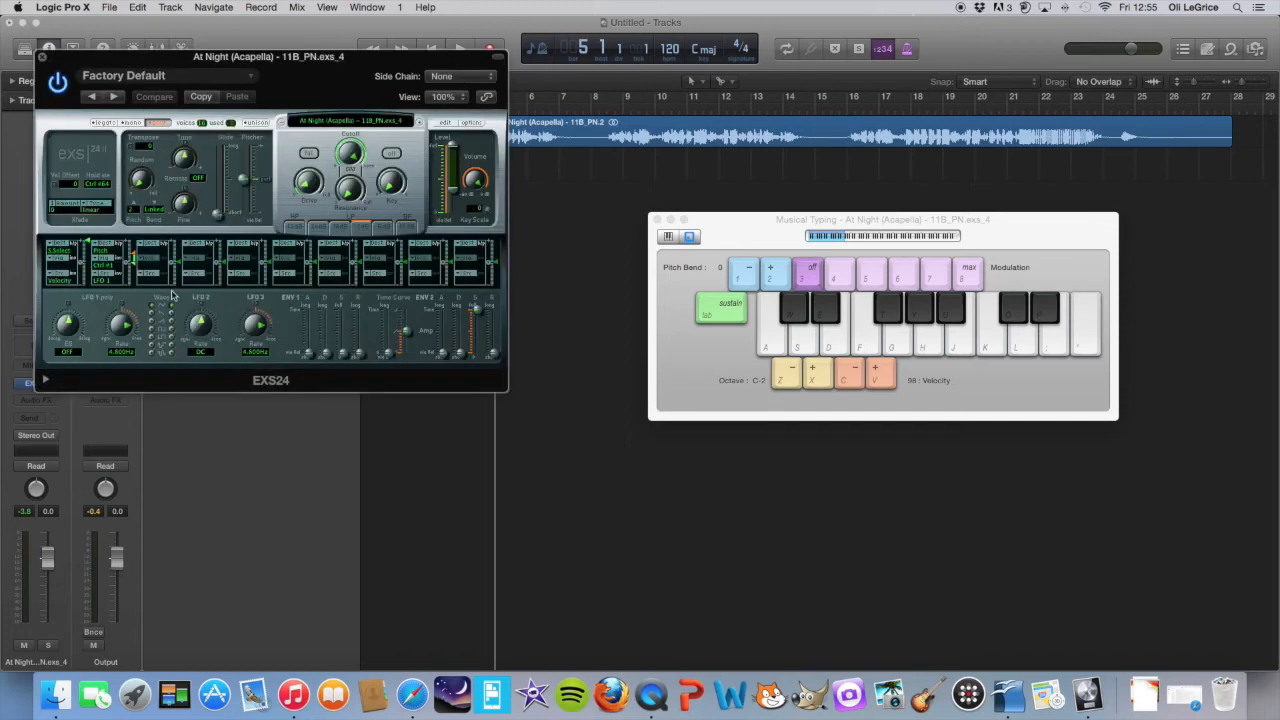
{"action": "left_click_drag", "start_coordinate": [140, 60], "coordinate": [263, 238]}
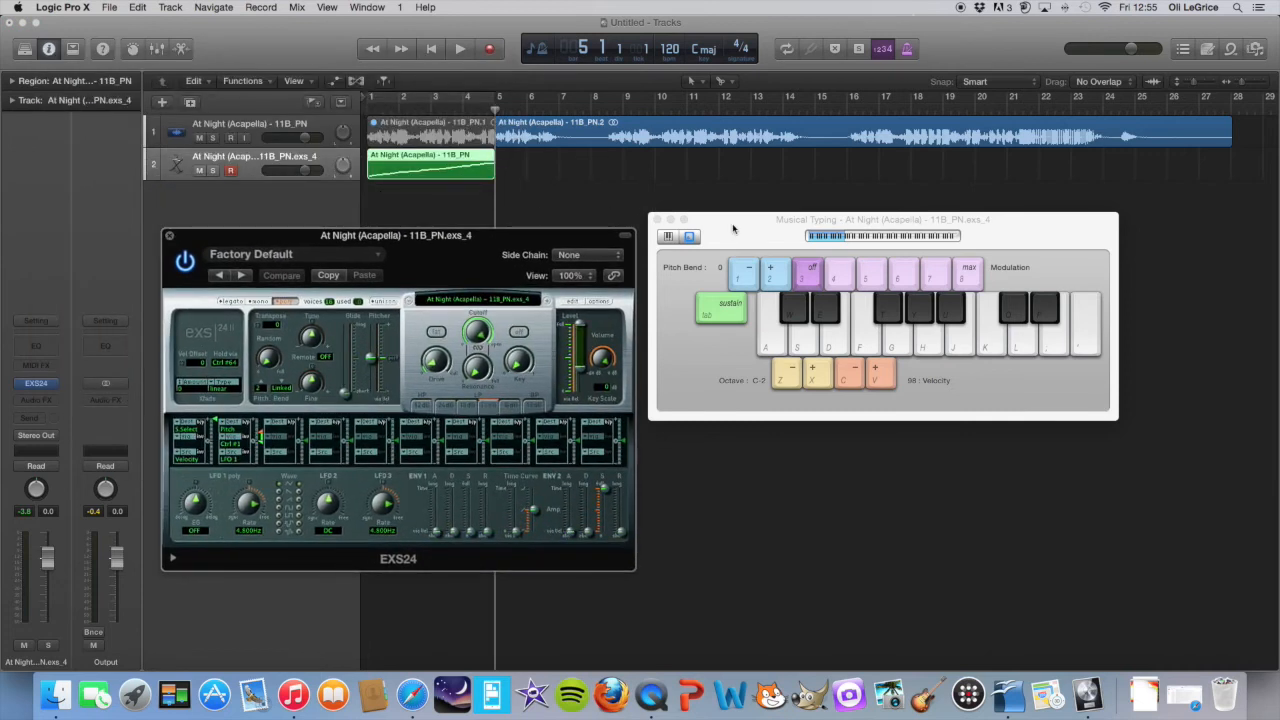
{"action": "left_click_drag", "start_coordinate": [735, 228], "coordinate": [870, 208]}
{"action": "left_click_drag", "start_coordinate": [440, 252], "coordinate": [515, 205]}
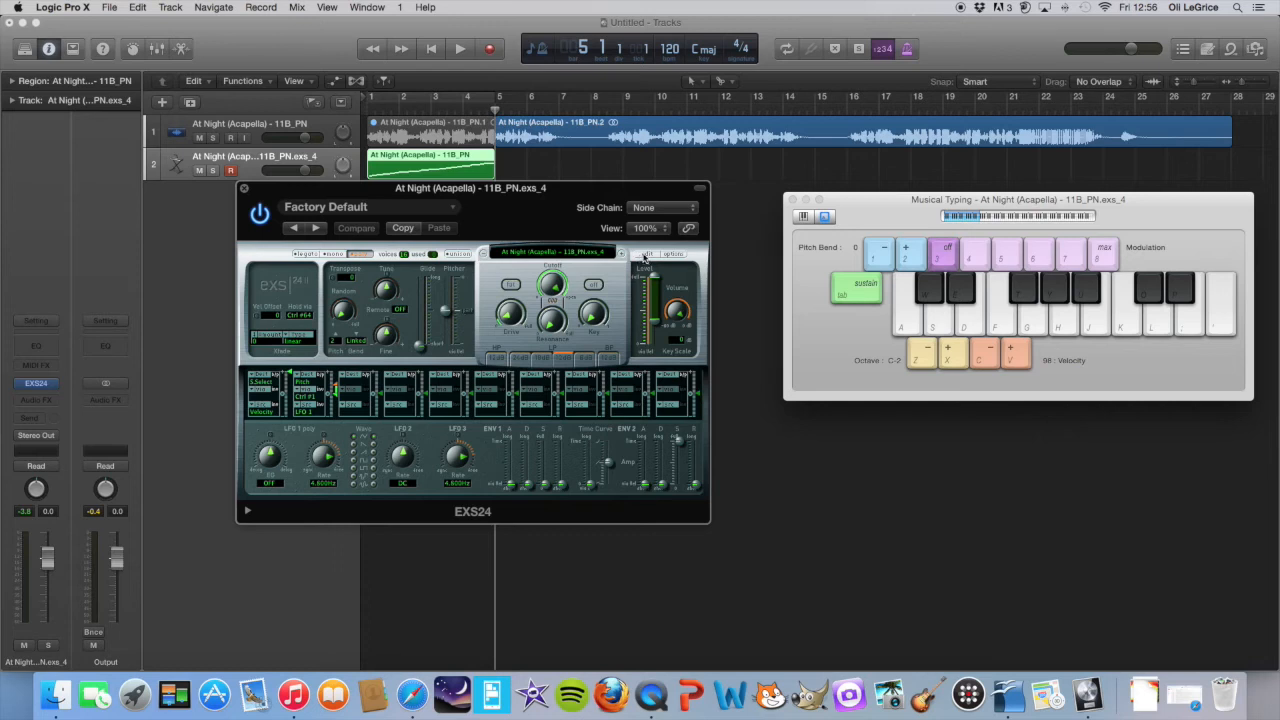
- Open the EXS24 Instrument Editor to view the sliced zones and position it beside Musical Typing
{"action": "left_click", "coordinate": [646, 257]}
{"action": "left_click_drag", "start_coordinate": [595, 95], "coordinate": [403, 168]}
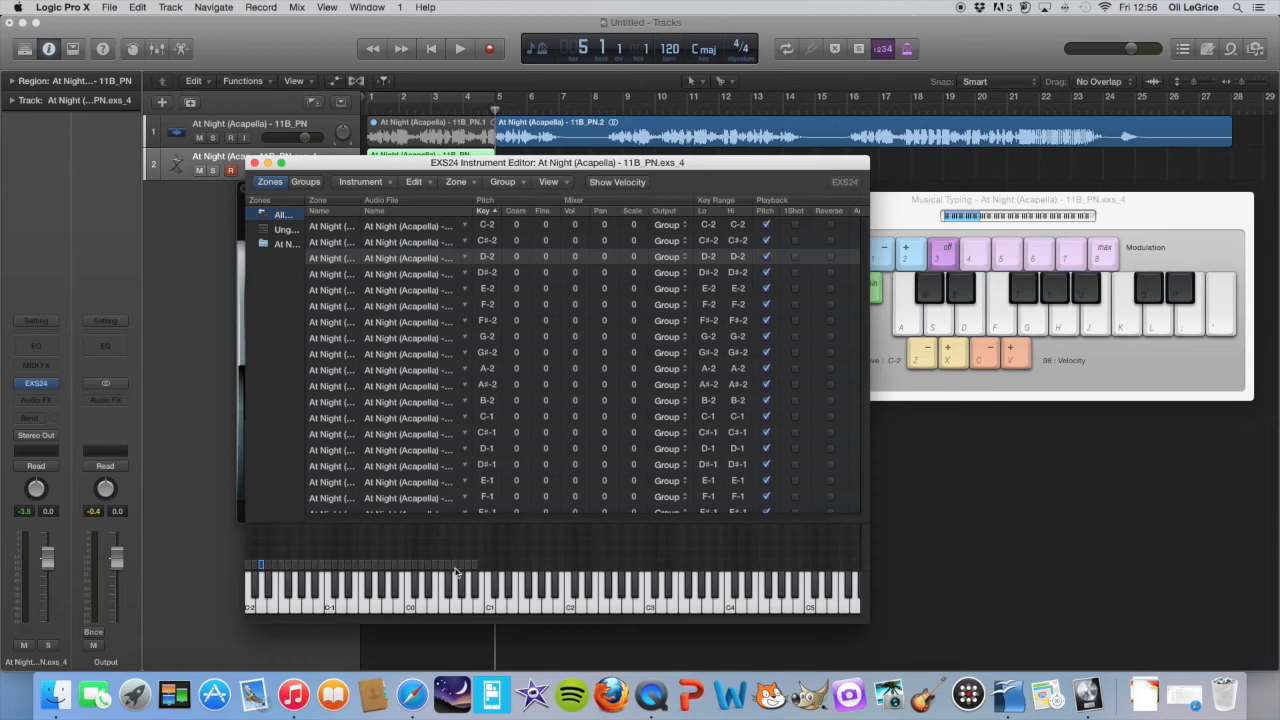
{"action": "left_click_drag", "start_coordinate": [414, 170], "coordinate": [345, 159]}
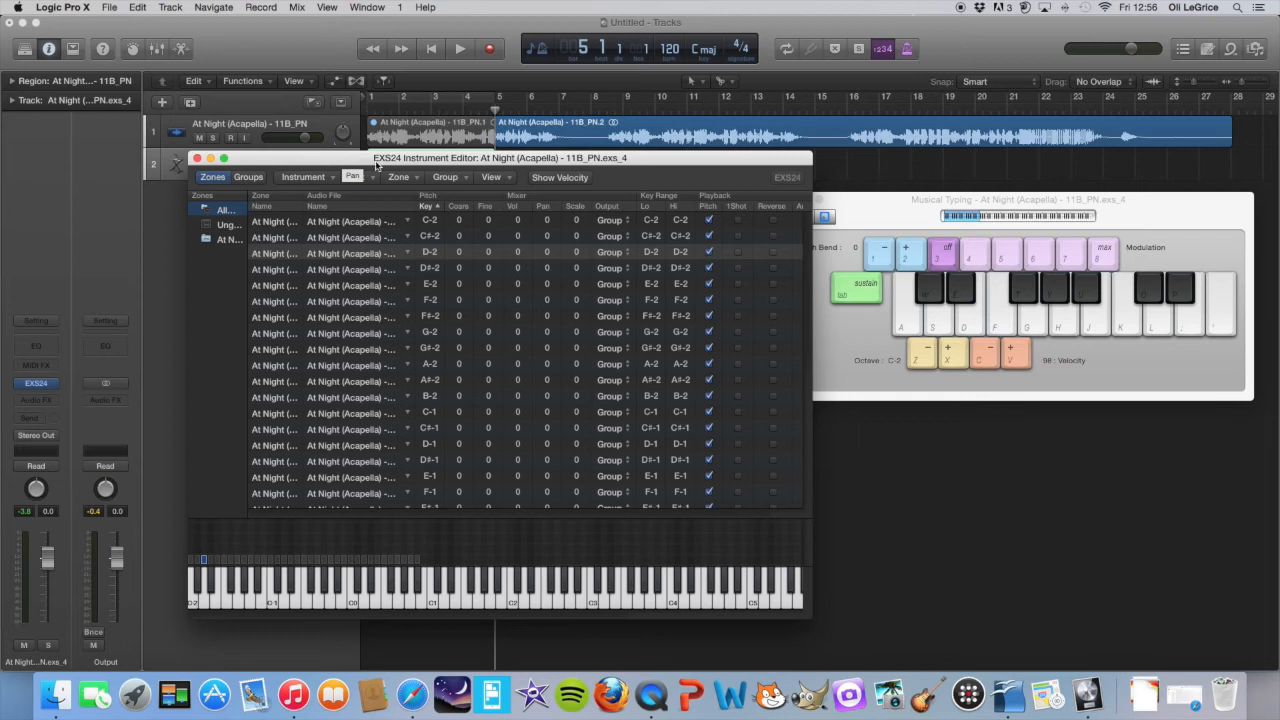
{"action": "left_click_drag", "start_coordinate": [348, 160], "coordinate": [349, 160]}
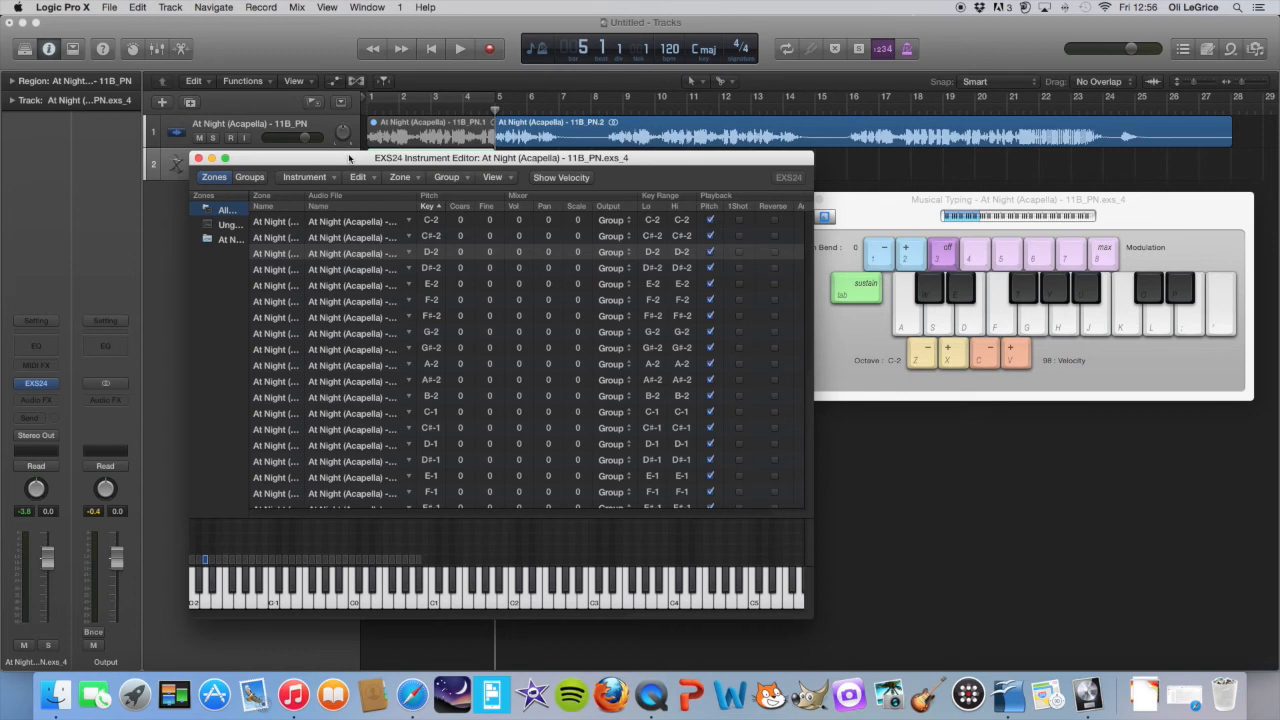
{"action": "left_click_drag", "start_coordinate": [348, 157], "coordinate": [345, 156]}
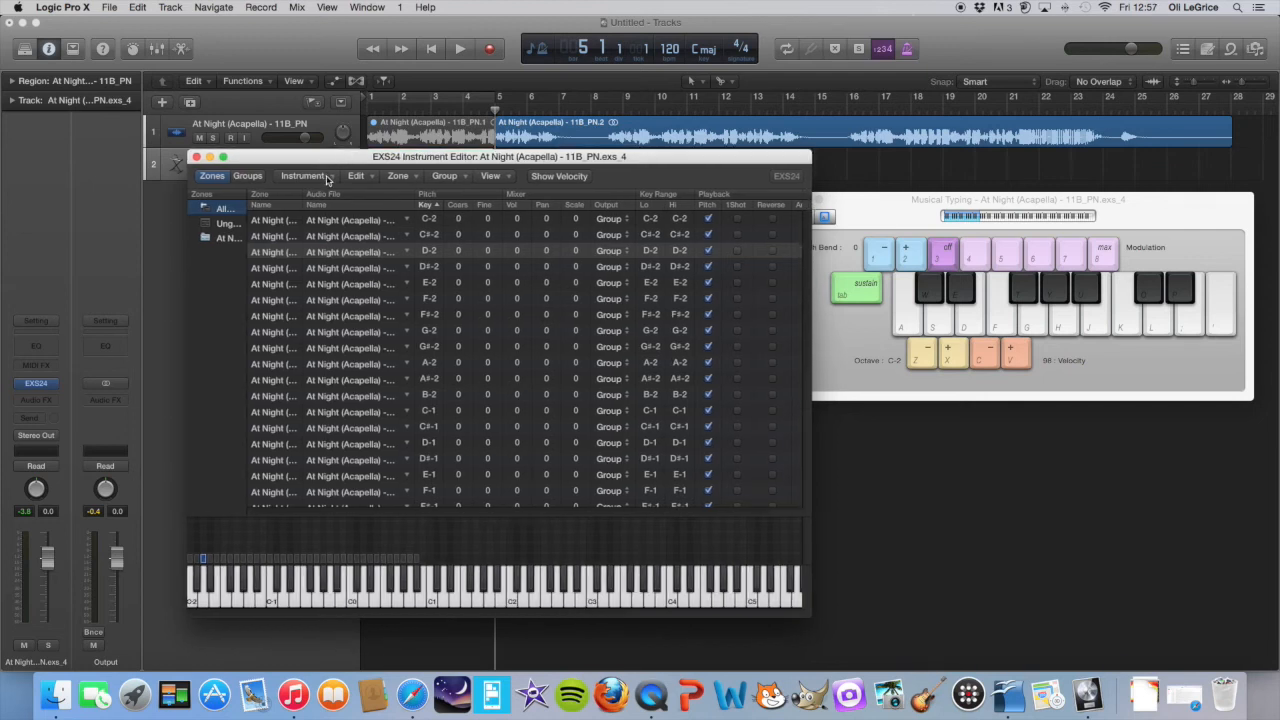
- Save the sampler instrument as "Sampler Example" in the Sampler Instruments folder
{"action": "left_click", "coordinate": [326, 178]}
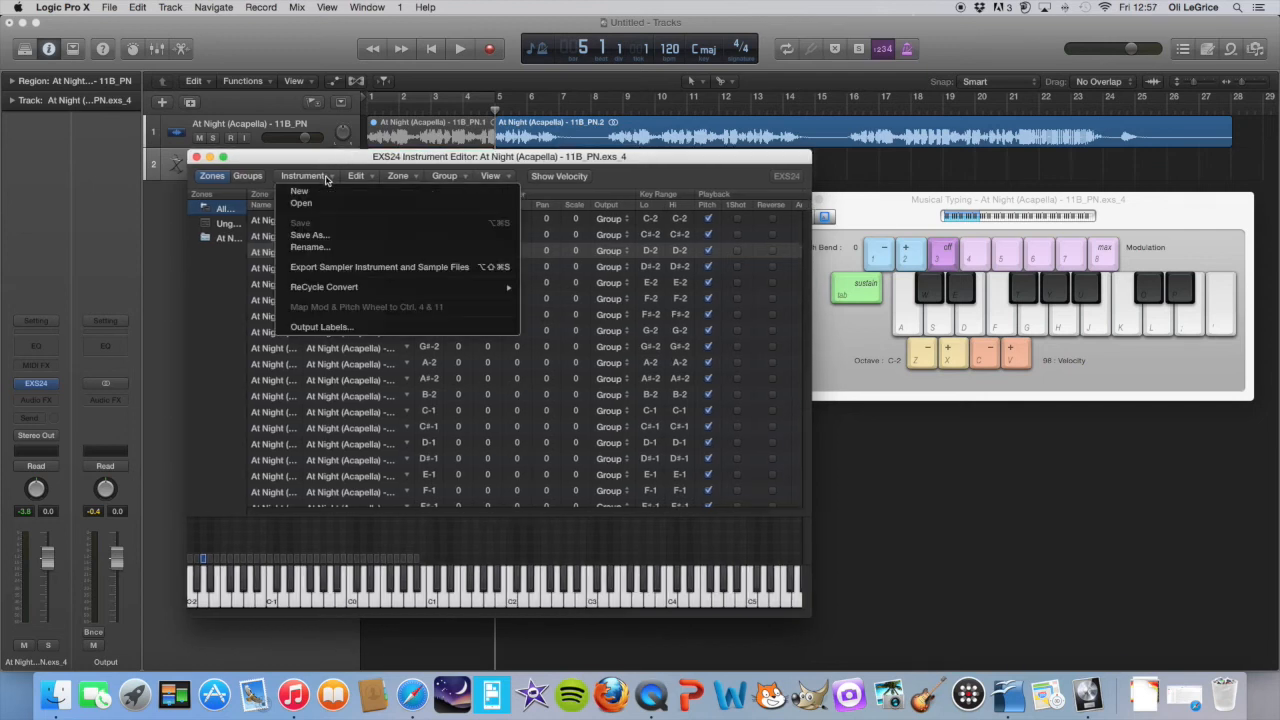
{"action": "left_click", "coordinate": [333, 237]}
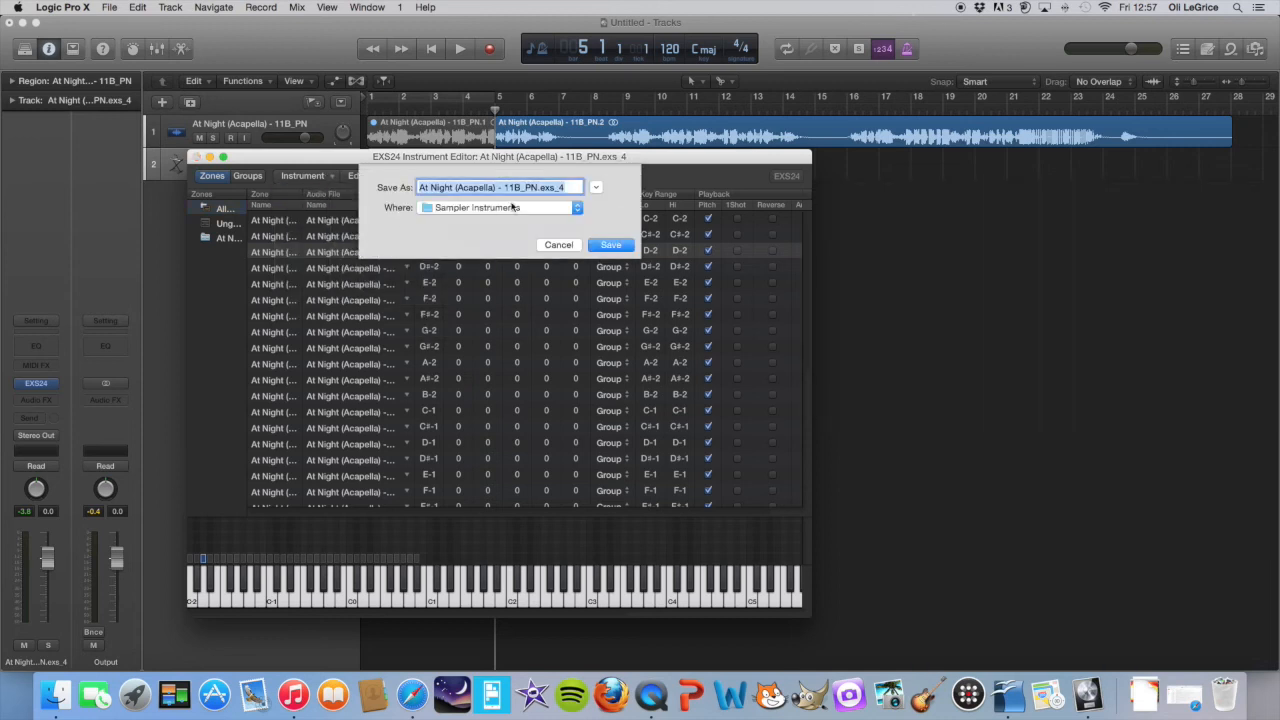
{"action": "key", "text": "BackSpace"}
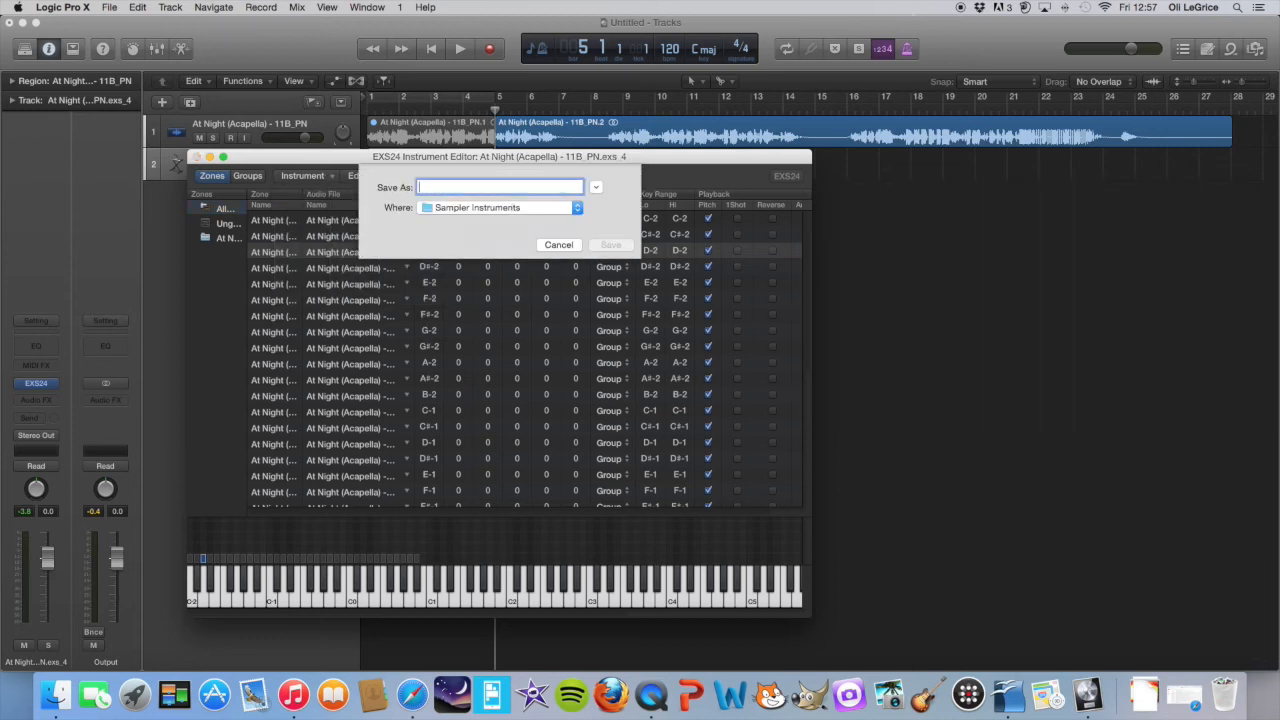
{"action": "type", "text": "Sampler Example"}
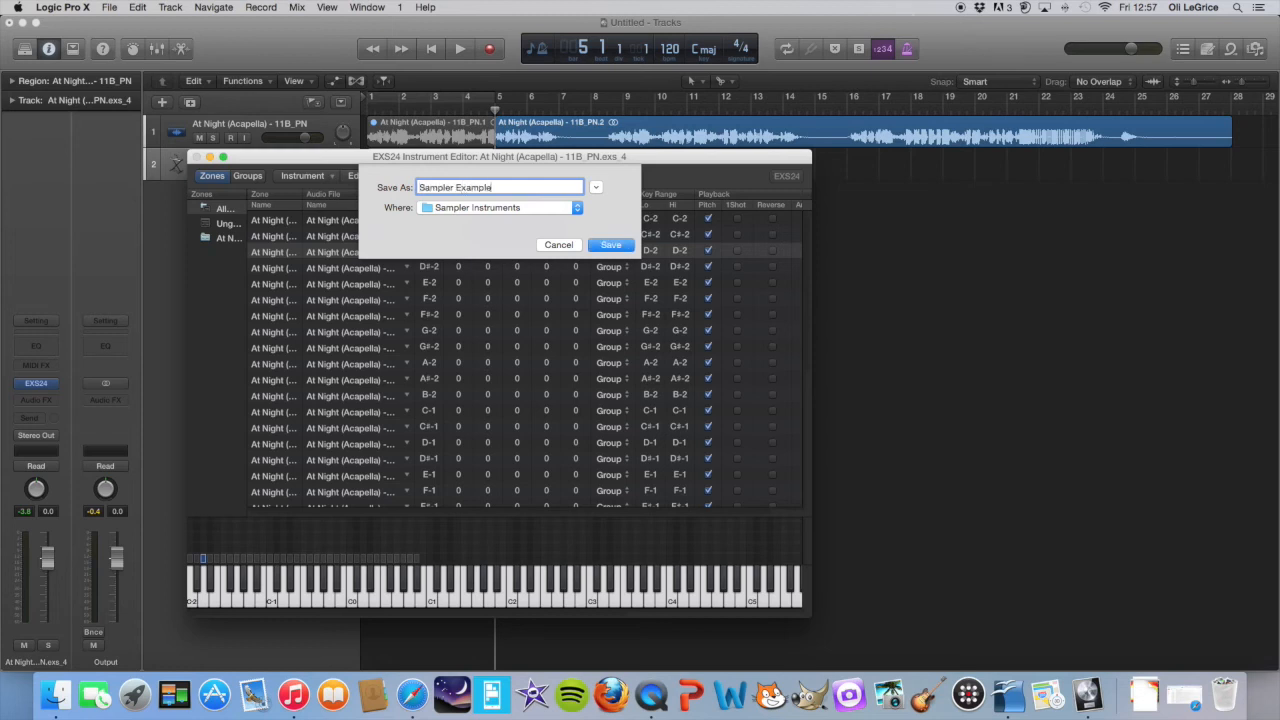
{"action": "left_click", "coordinate": [577, 207]}
{"action": "left_click", "coordinate": [577, 216]}
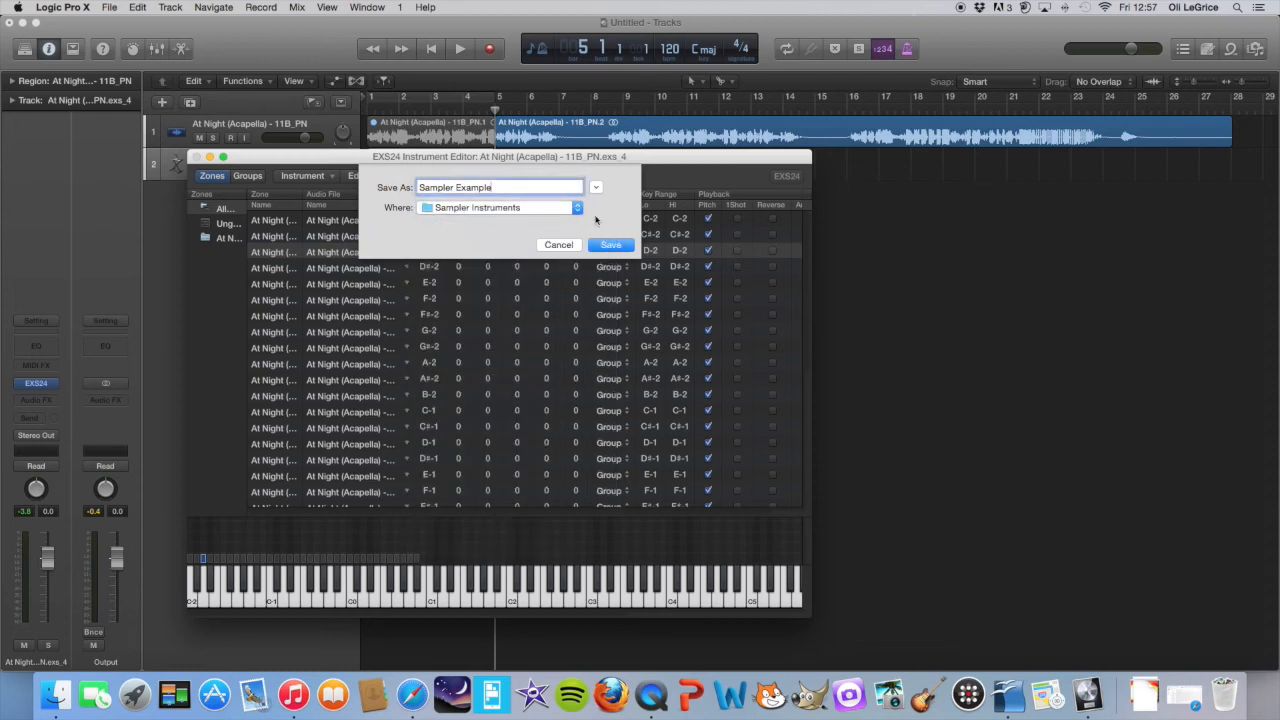
{"action": "left_click", "coordinate": [625, 246]}
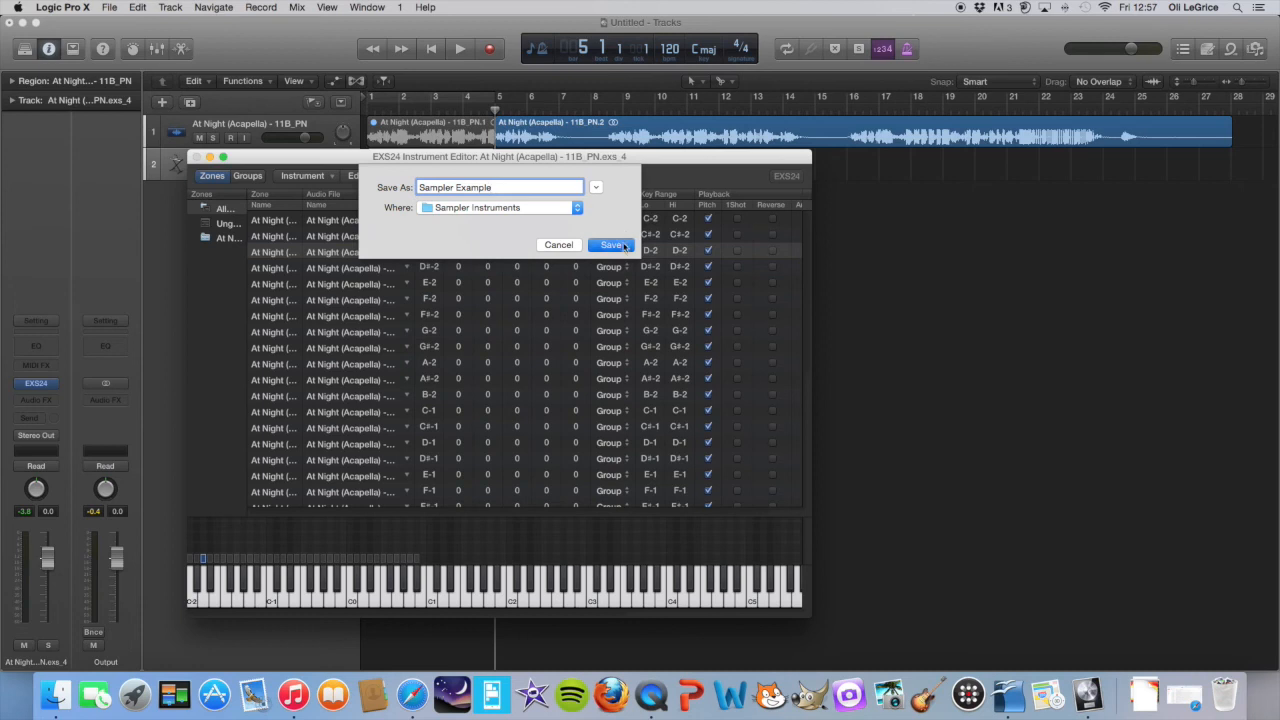
- Export the sampler instrument and sample files to Sampler Instruments, appending "Instrument" to the name Sampler Example
{"action": "left_click_drag", "start_coordinate": [542, 159], "coordinate": [513, 161]}
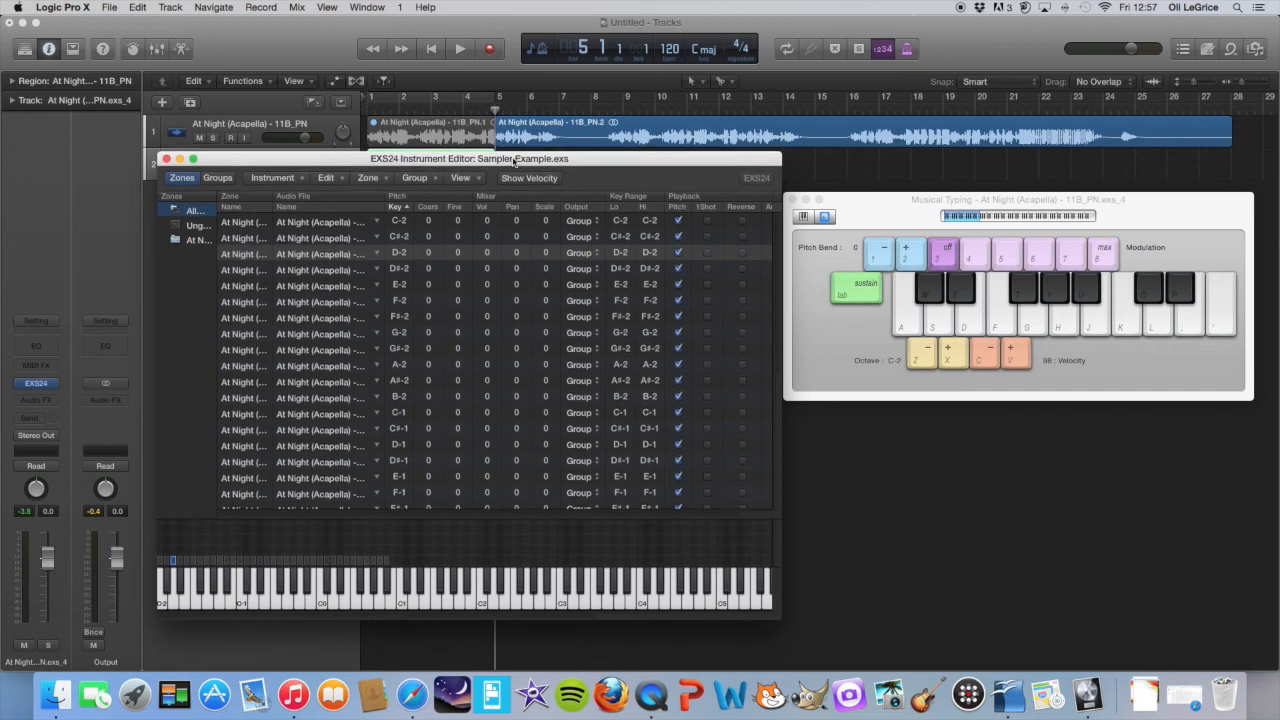
{"action": "left_click", "coordinate": [300, 180]}
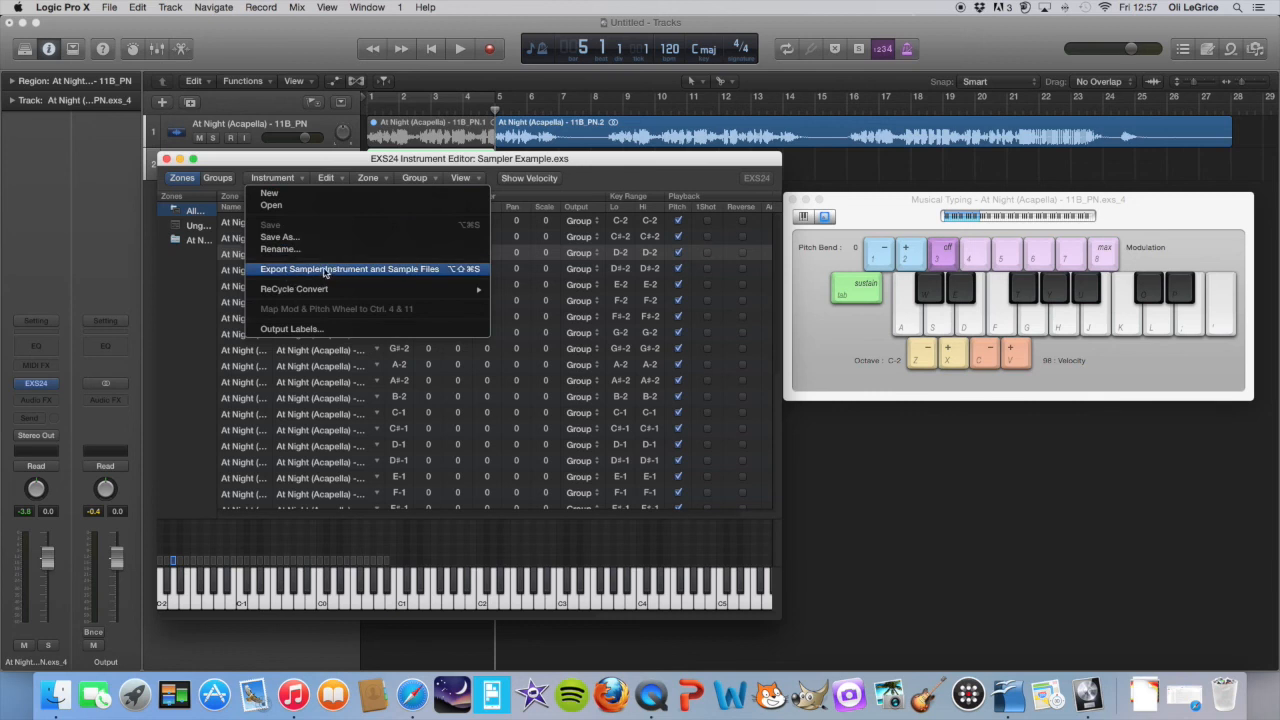
{"action": "left_click", "coordinate": [412, 270]}
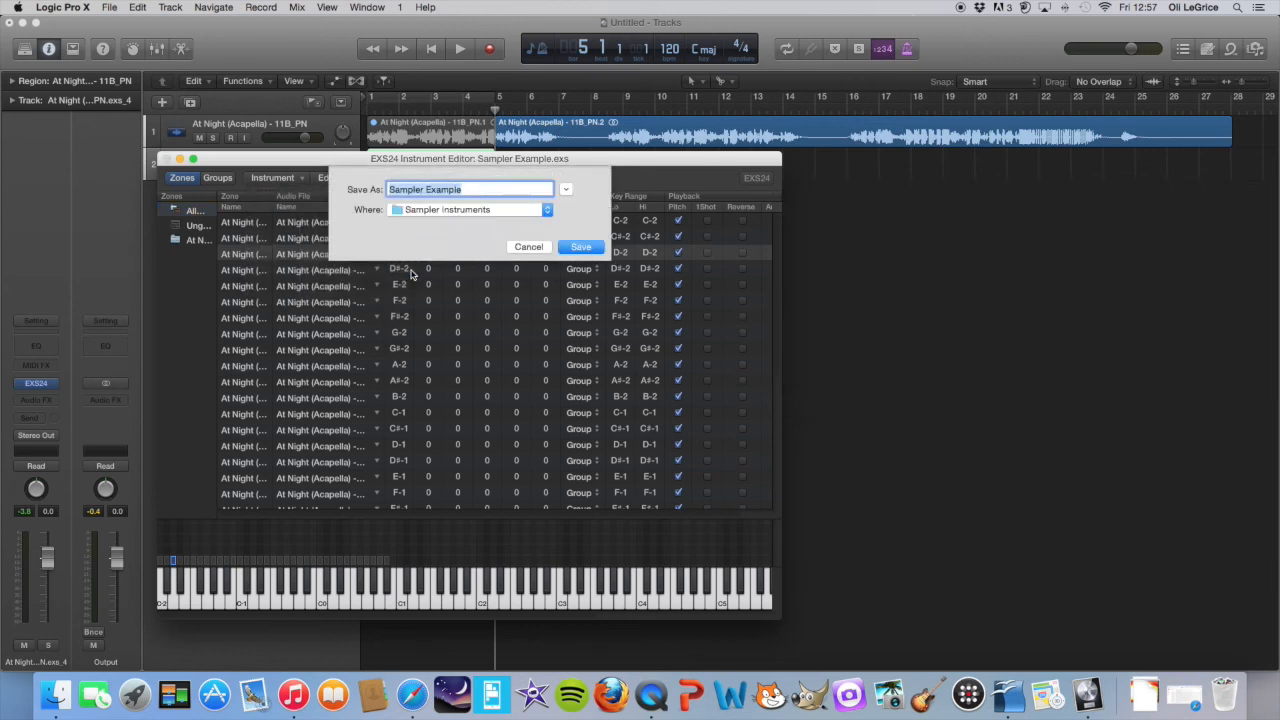
{"action": "left_click", "coordinate": [477, 189]}
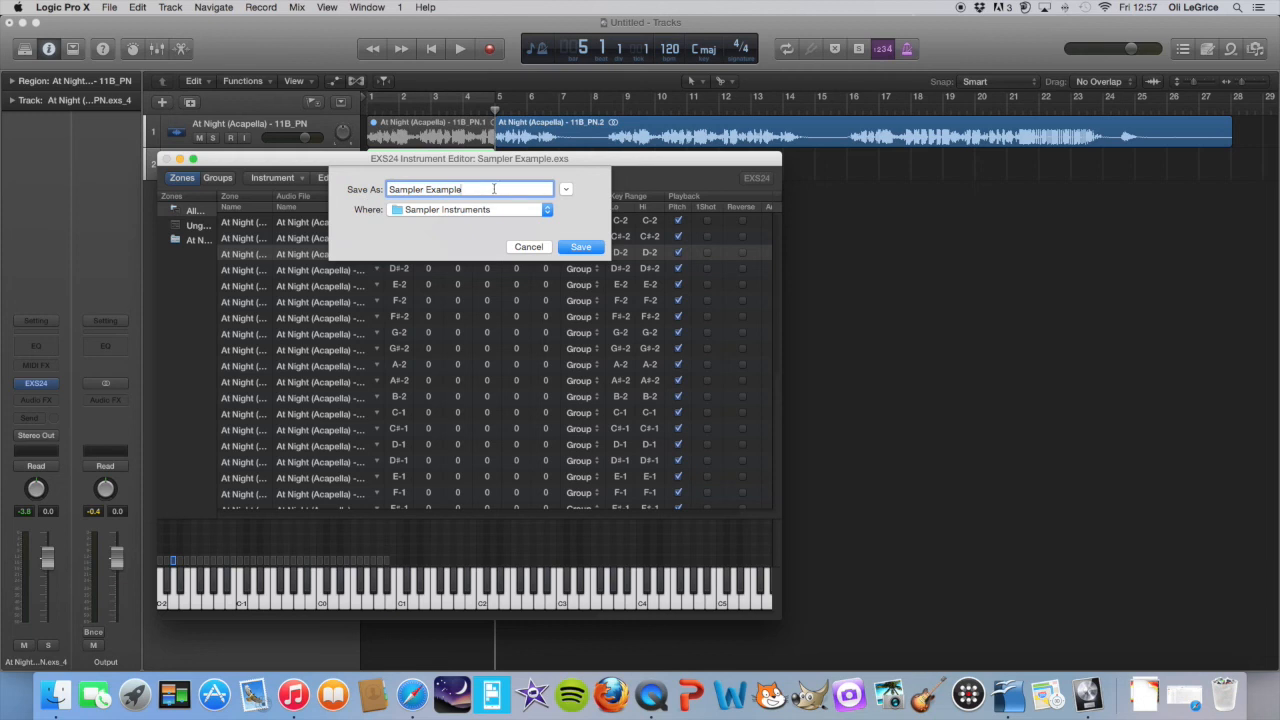
{"action": "type", "text": "Instrument"}
{"action": "left_click", "coordinate": [581, 247]}
{"action": "left_click_drag", "start_coordinate": [518, 161], "coordinate": [479, 158]}
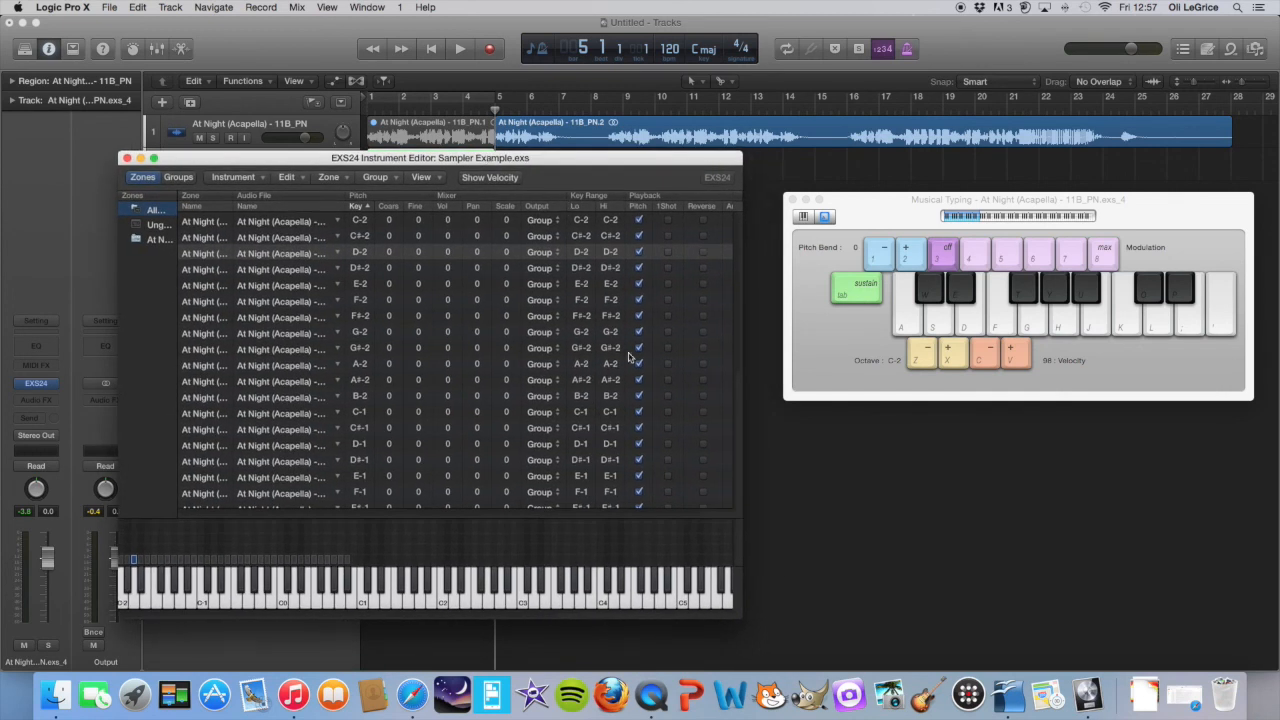